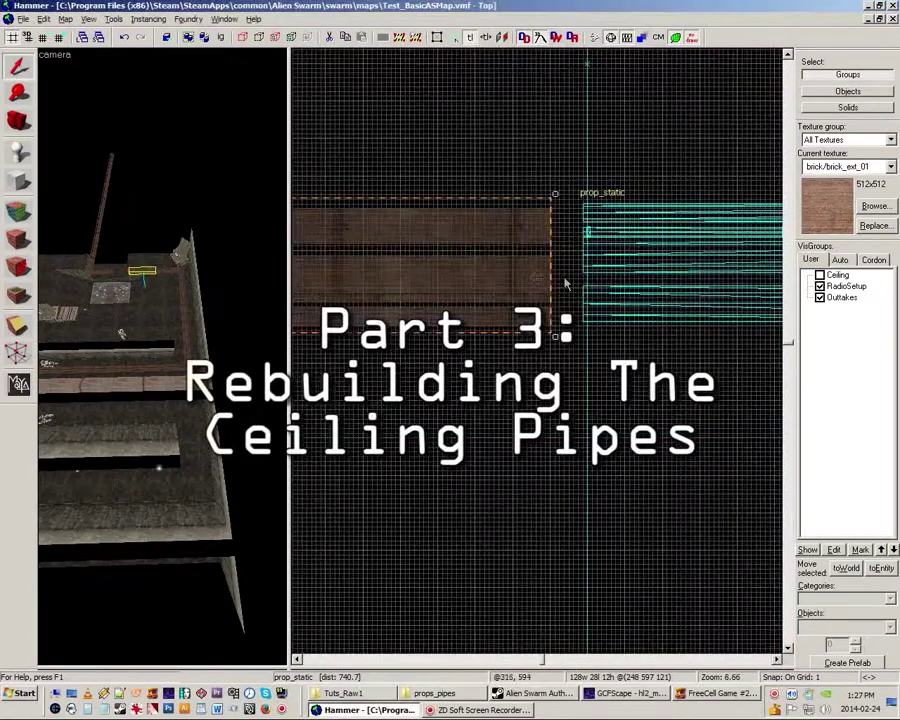
Select the brown ceiling pipe prop and centre the Top view on it.
scroll(591, 272, down, 3)
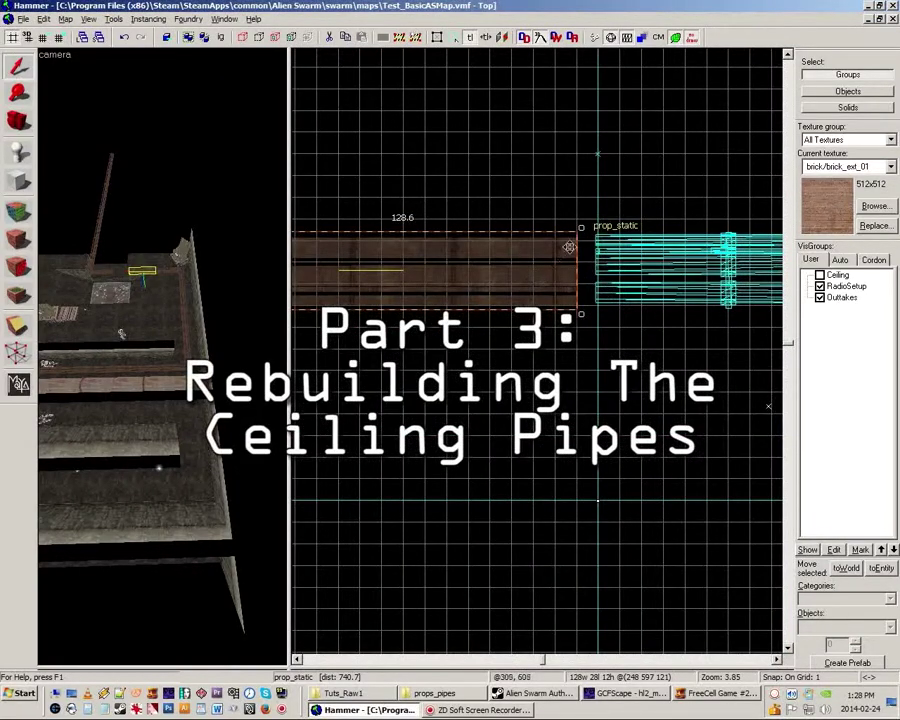
key(Escape)
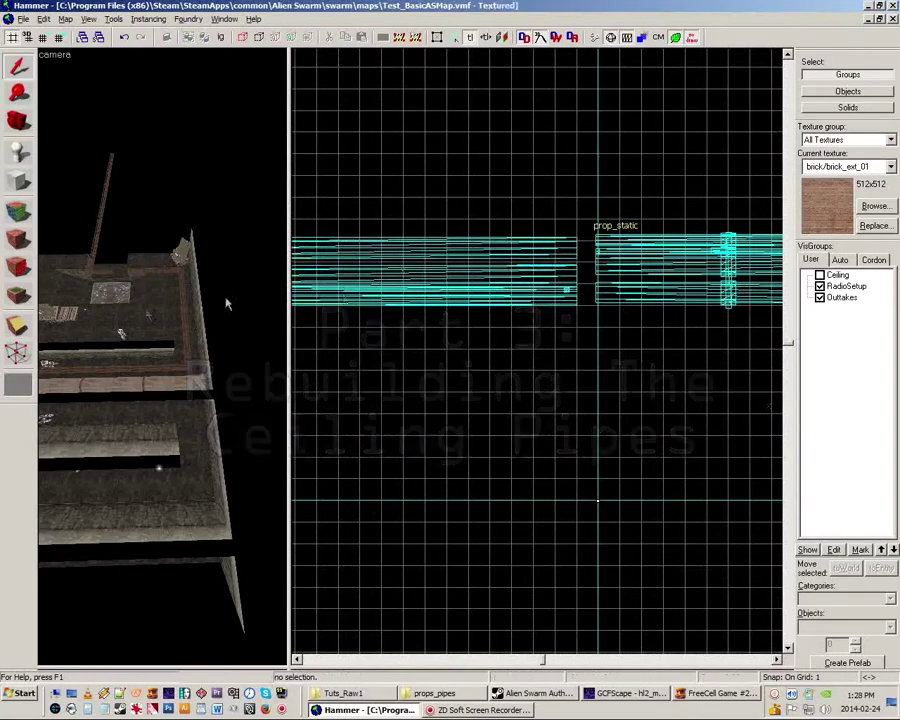
drag(146, 313, 162, 360)
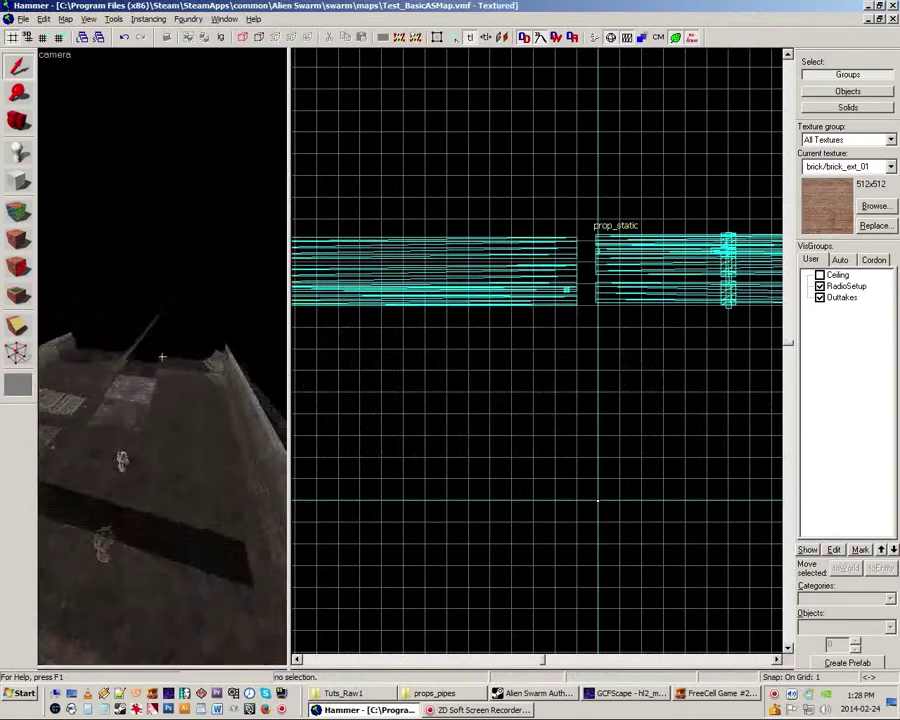
click(170, 390)
key(ctrl+shift+e)
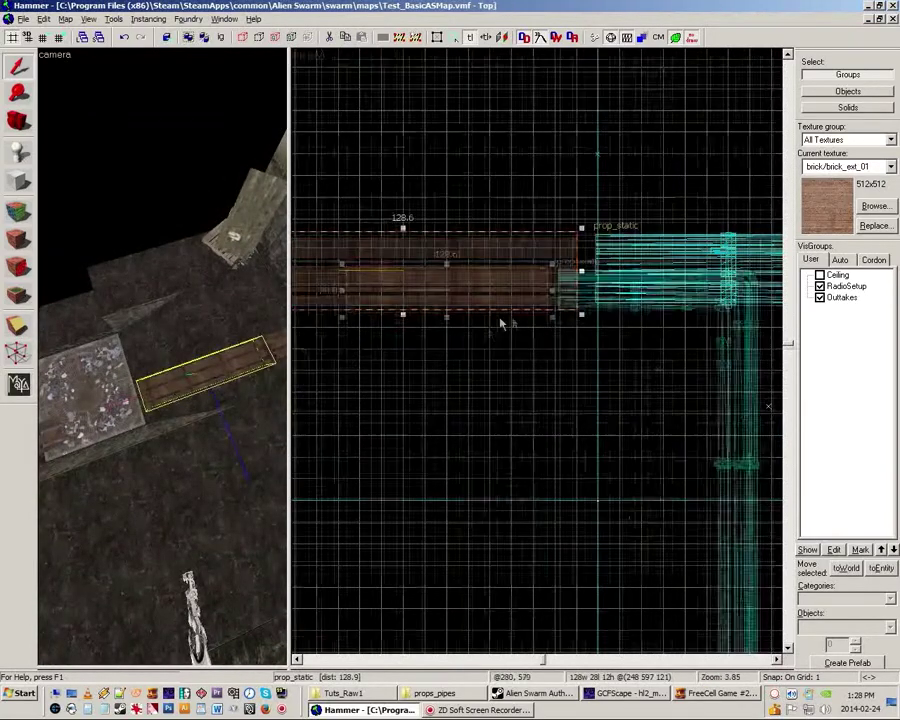
scroll(502, 321, down, 3)
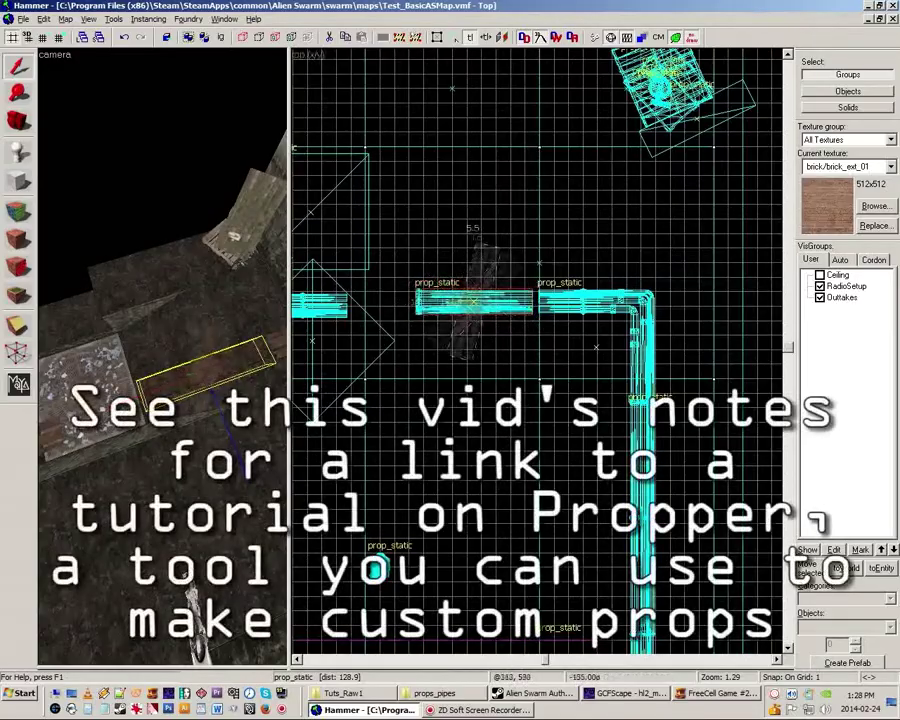
scroll(484, 289, up, 2)
scroll(484, 289, up, 2)
scroll(484, 289, up, 2)
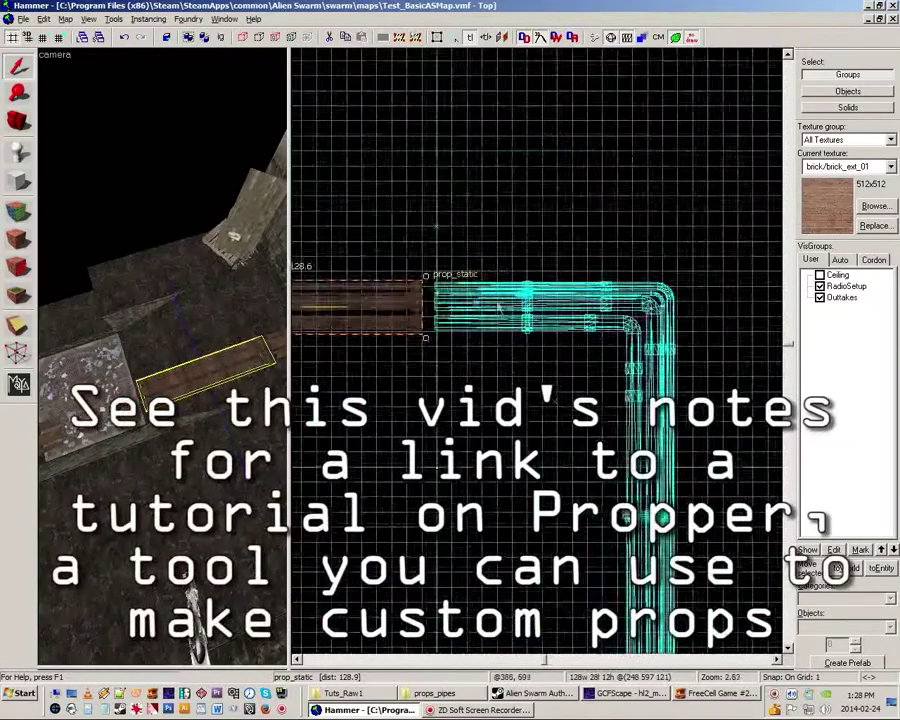
scroll(450, 300, up, 2)
scroll(421, 318, up, 2)
Drag the pipe against the neighbouring pipe's end and nudge it one unit left.
drag(421, 318, 535, 271)
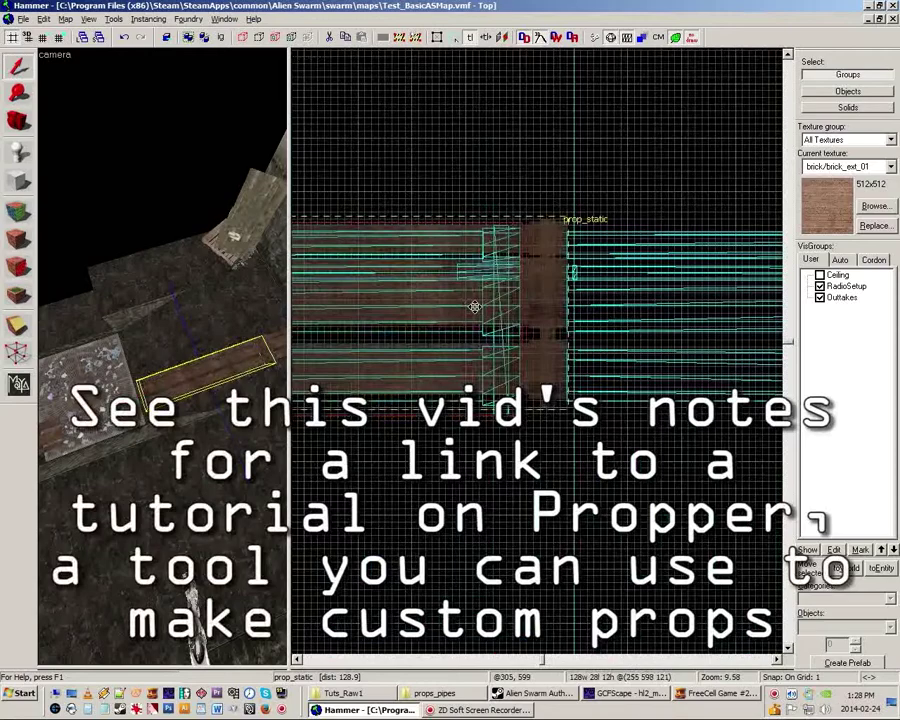
scroll(551, 323, up, 2)
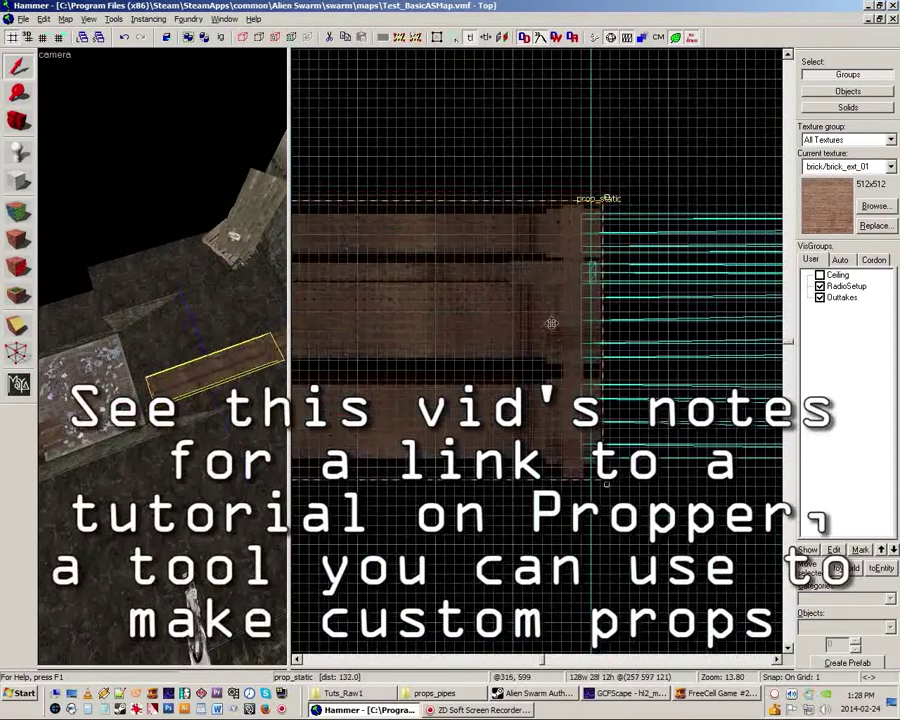
key(Left)
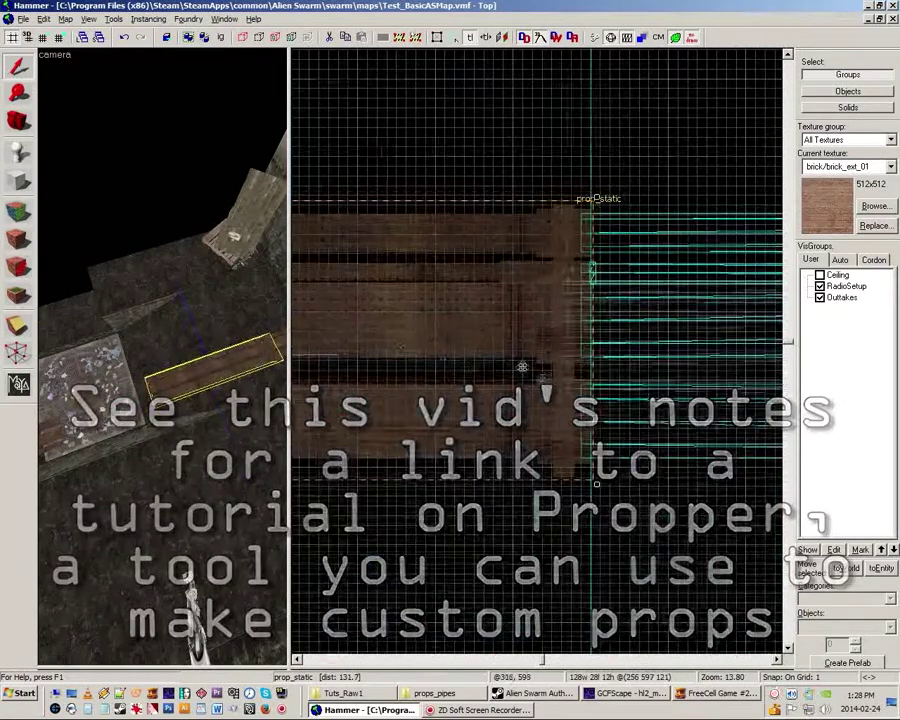
scroll(512, 336, down, 4)
scroll(298, 392, up, 3)
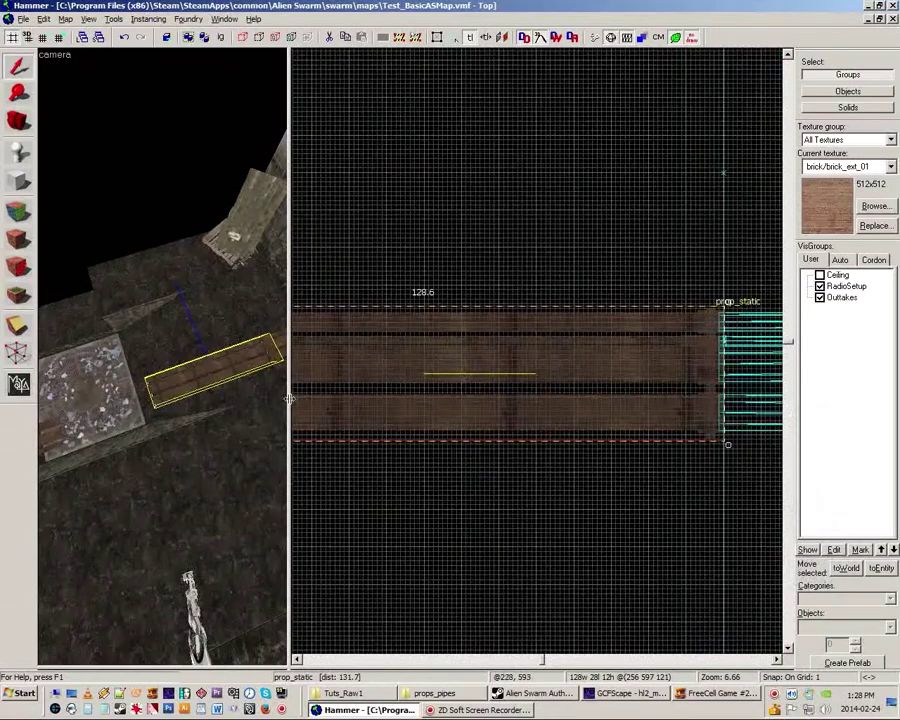
Move the viewport splitter right so the 3D camera view takes most of the workspace.
drag(288, 398, 232, 396)
scroll(409, 371, down, 1)
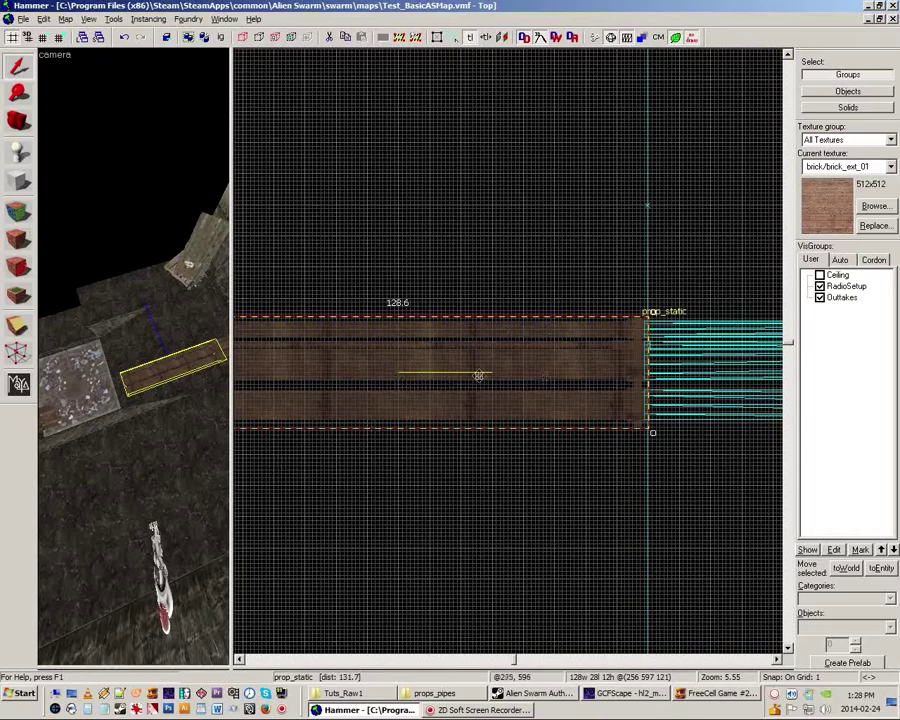
scroll(645, 356, down, 5)
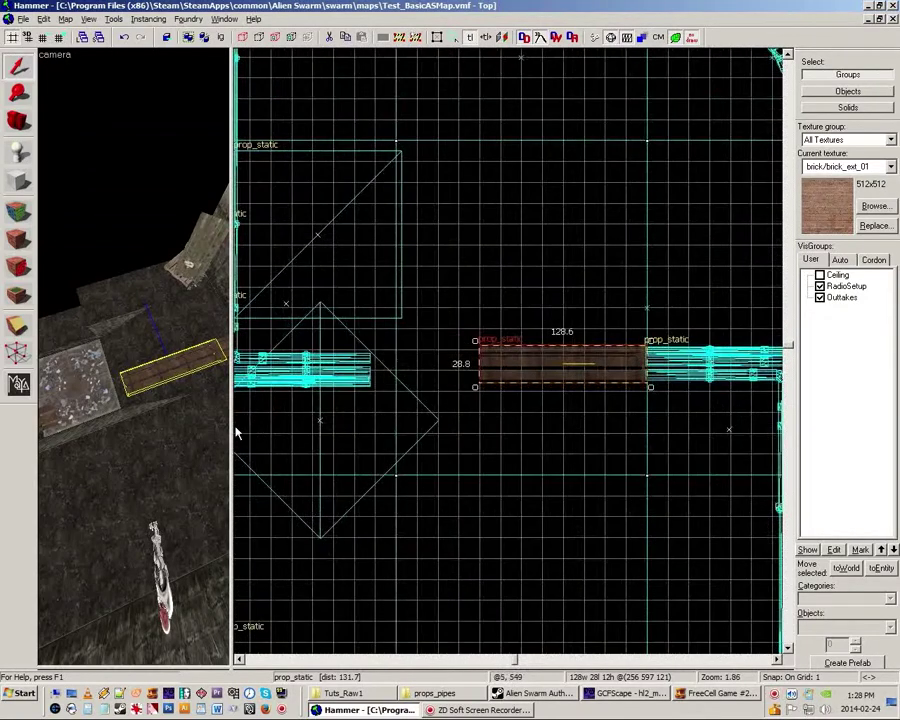
drag(232, 430, 623, 438)
Fly the 3D camera around the trench to a top-down view of the trench pipe.
key(Escape)
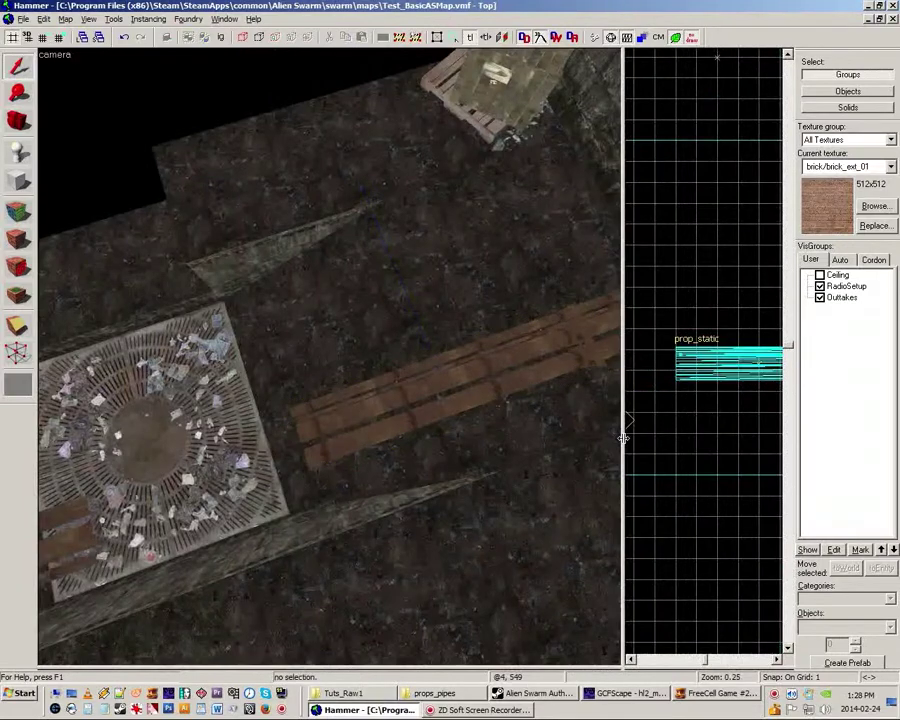
key(z)
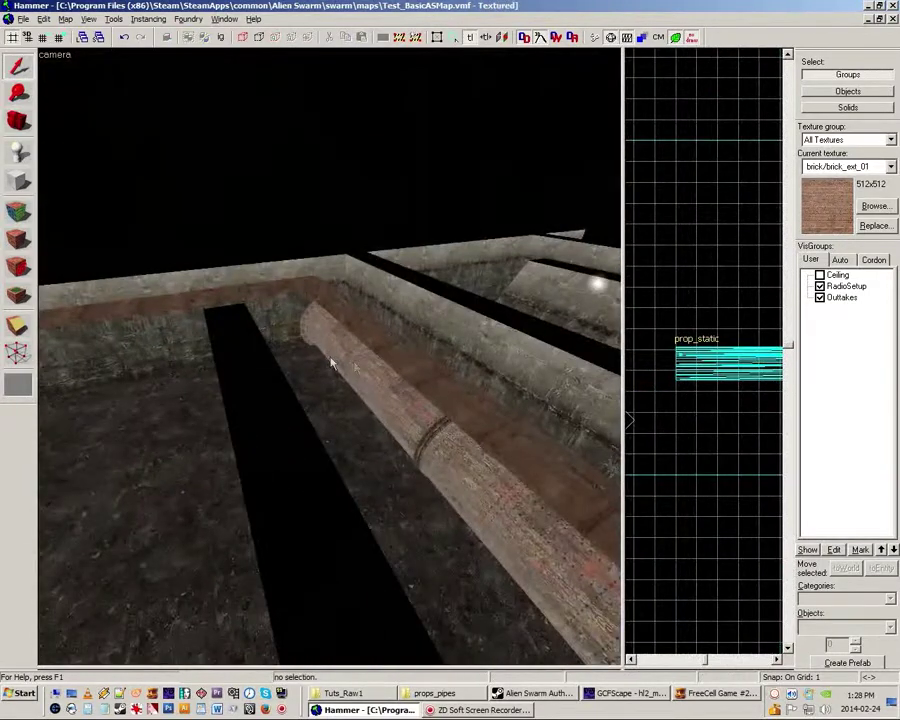
key(z)
click(369, 392)
key(Escape)
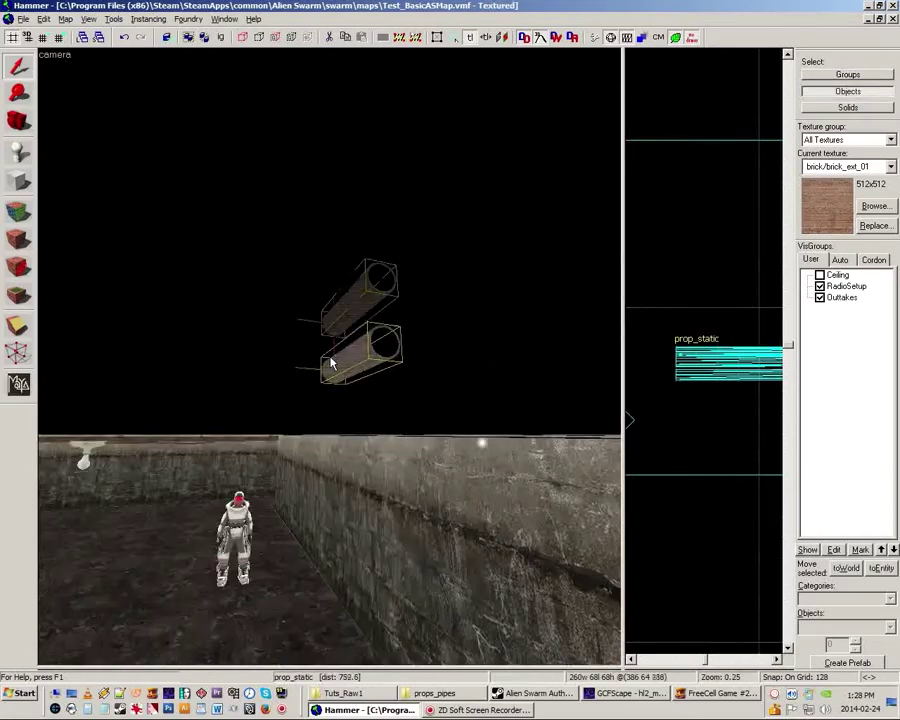
key(z)
key(w)
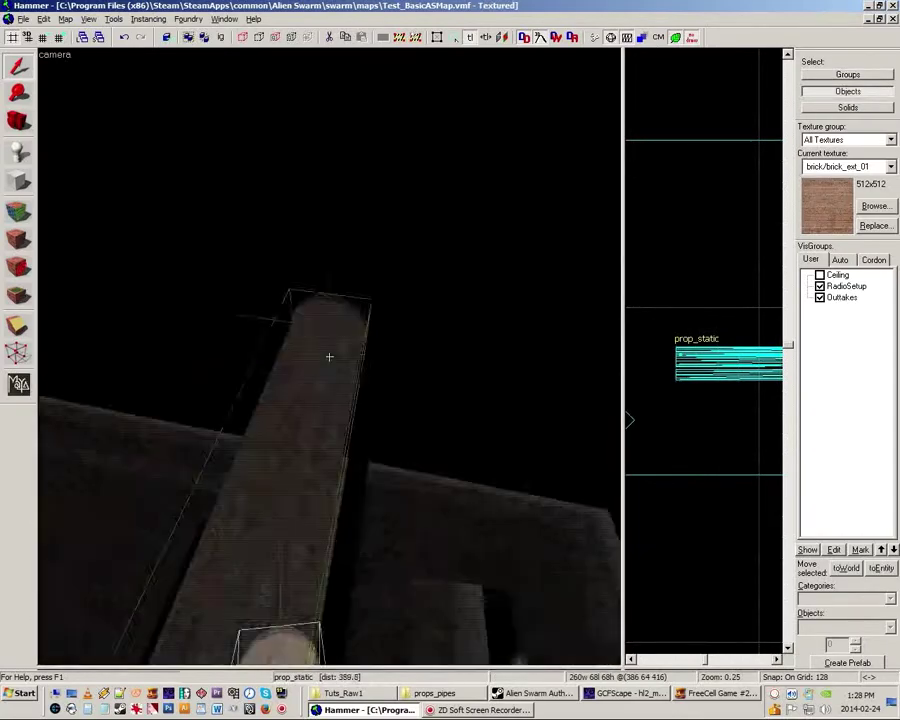
key(s)
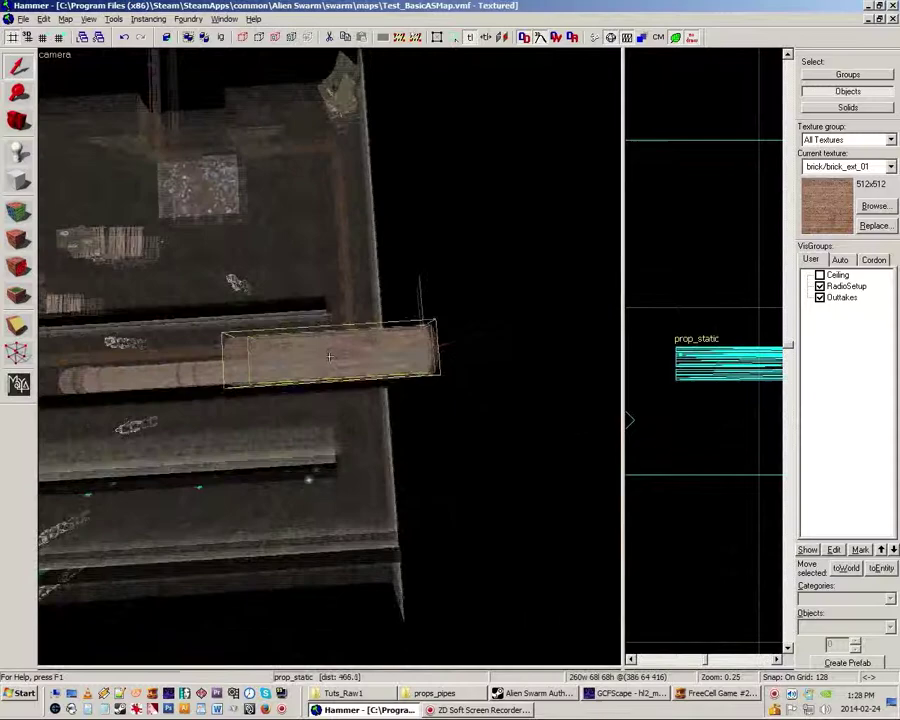
key(z)
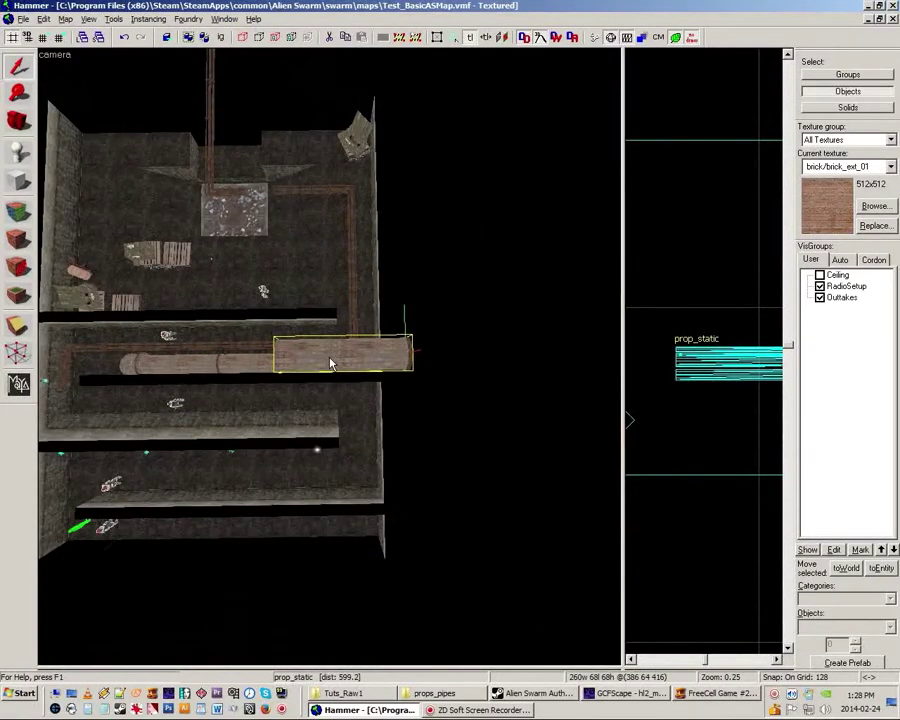
Set the grid to 256 and shift-copy the trench pipe to the trench's left end.
key(bracketright)
key(shift+Left)
key(z)
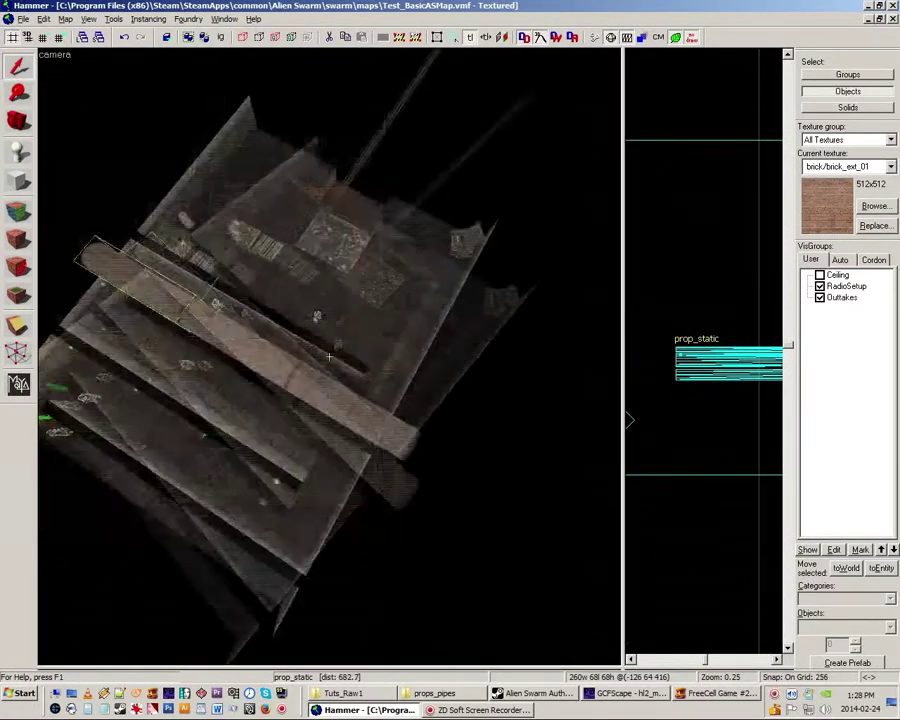
key(z)
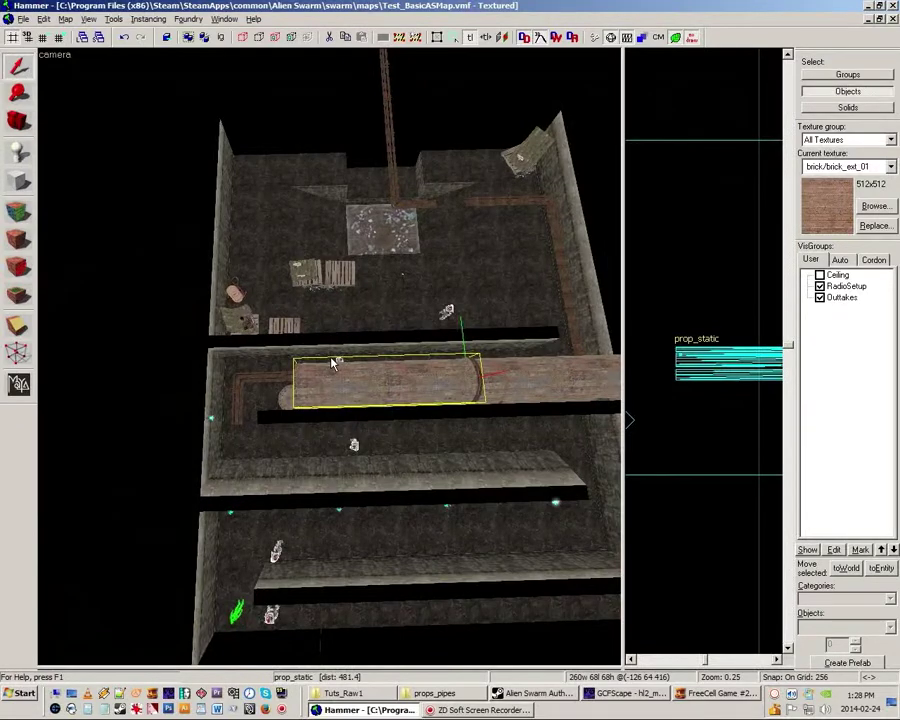
key(shift+Left)
Give the copied pipe the xfuncpipe64_cross model in Object Properties.
key(alt+Return)
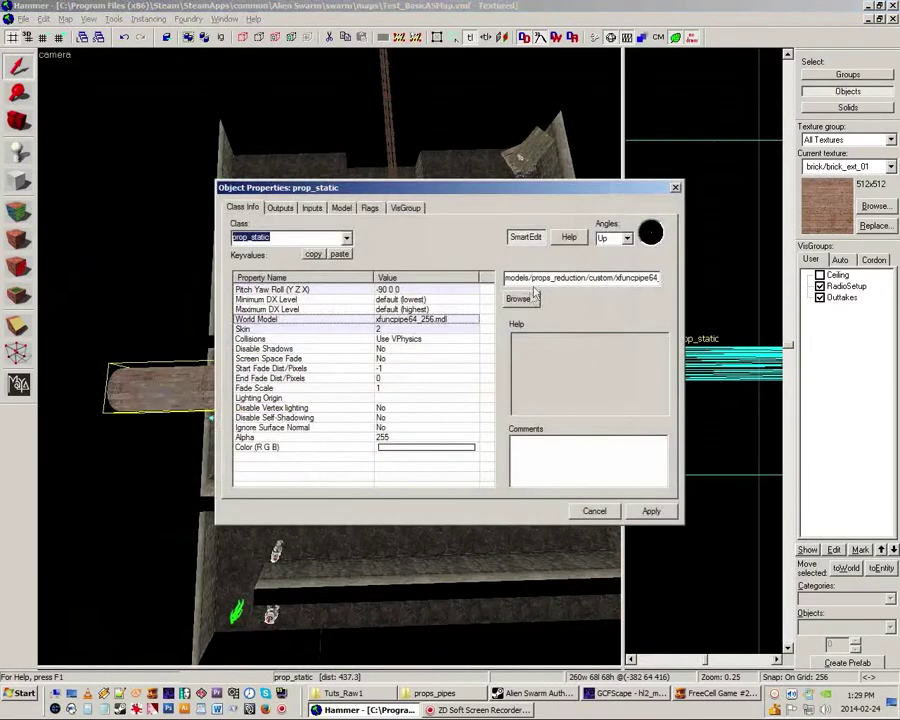
click(520, 299)
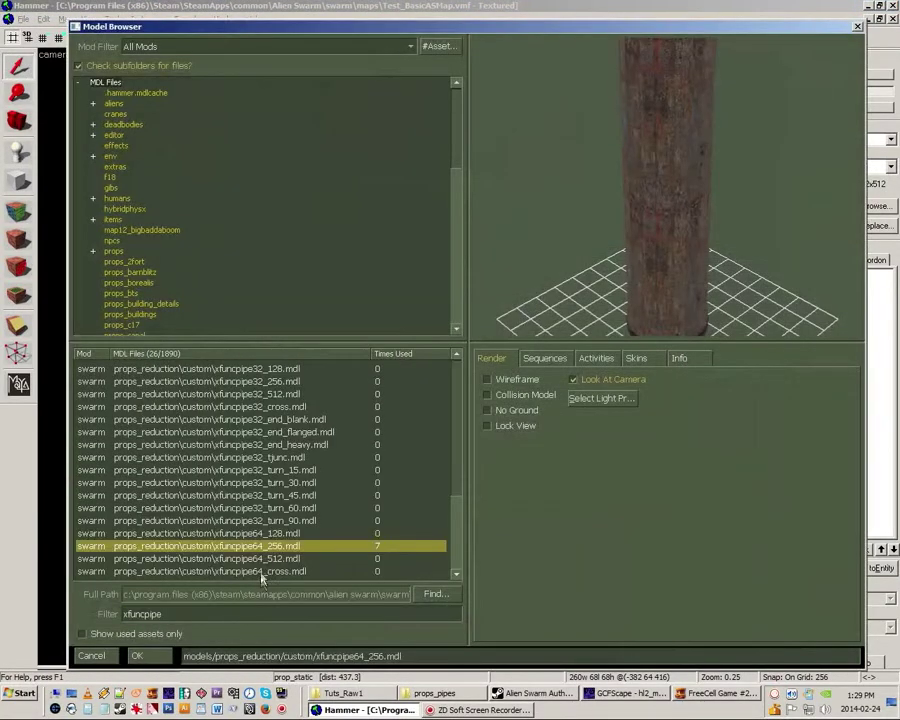
click(400, 571)
key(Return)
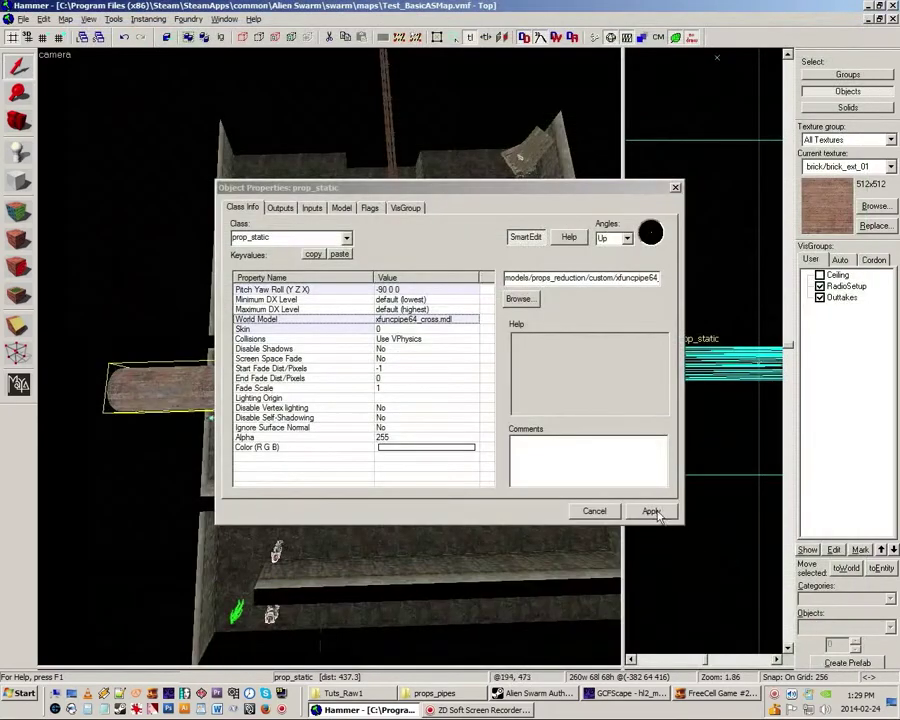
click(652, 512)
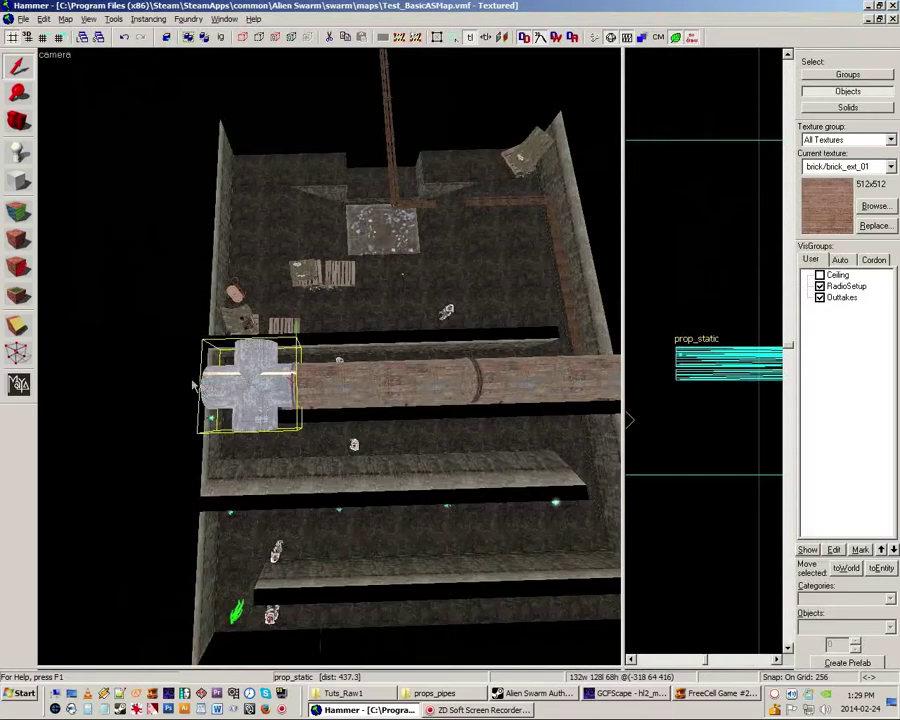
Swap the prop's model to the xfuncpipe32_turn_90 elbow and close its properties.
drag(193, 385, 313, 352)
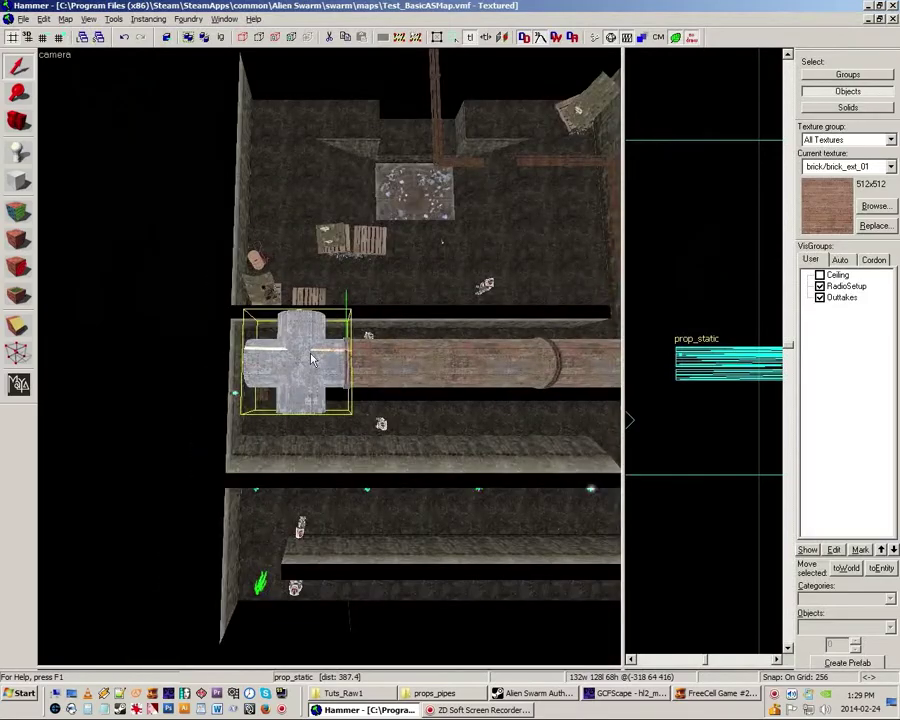
double_click(311, 360)
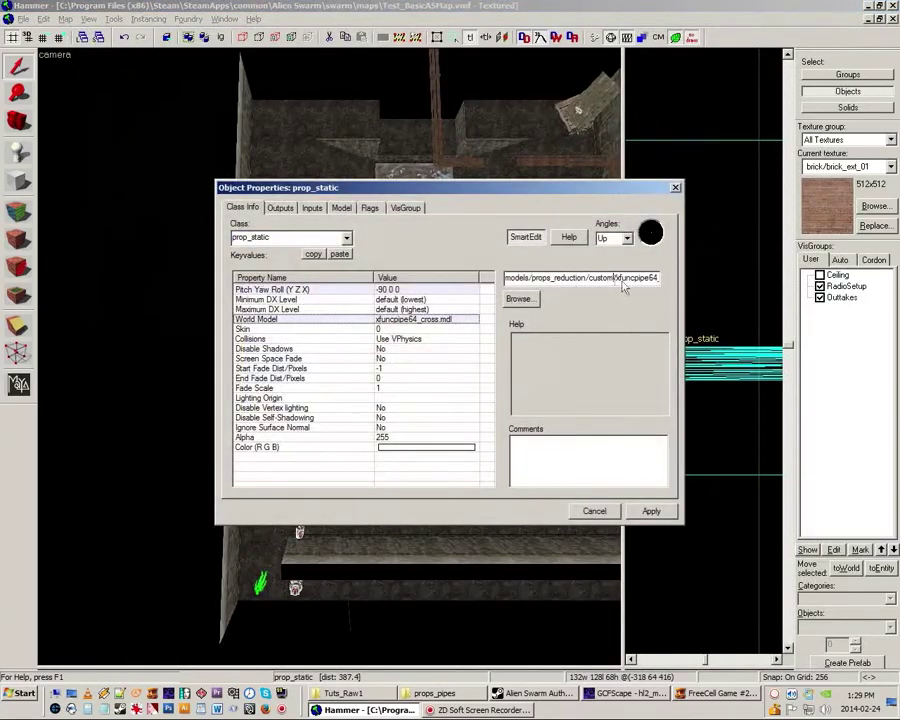
click(520, 301)
click(283, 546)
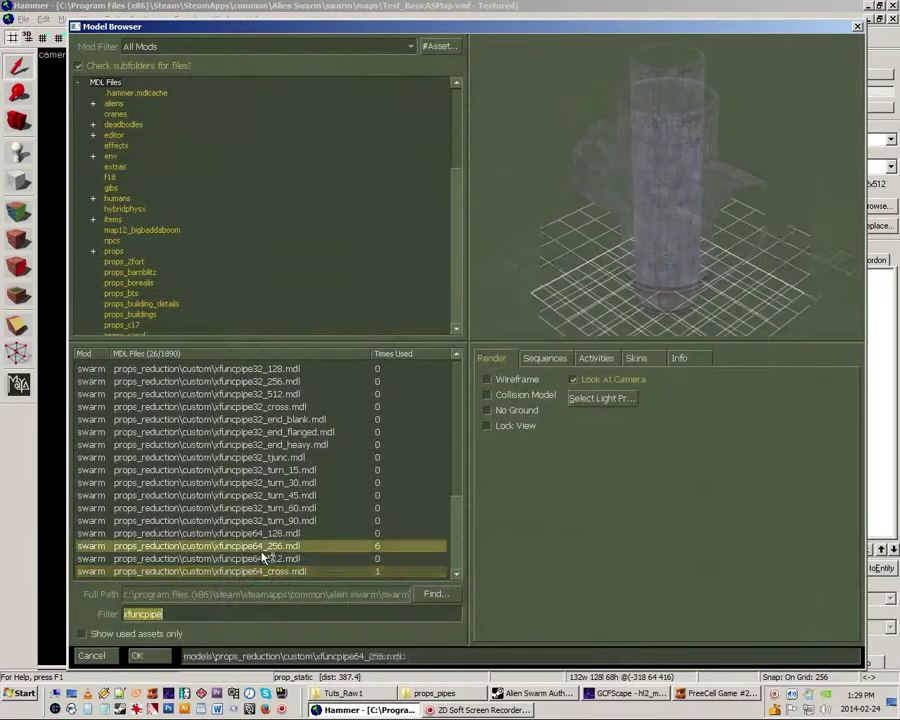
click(265, 520)
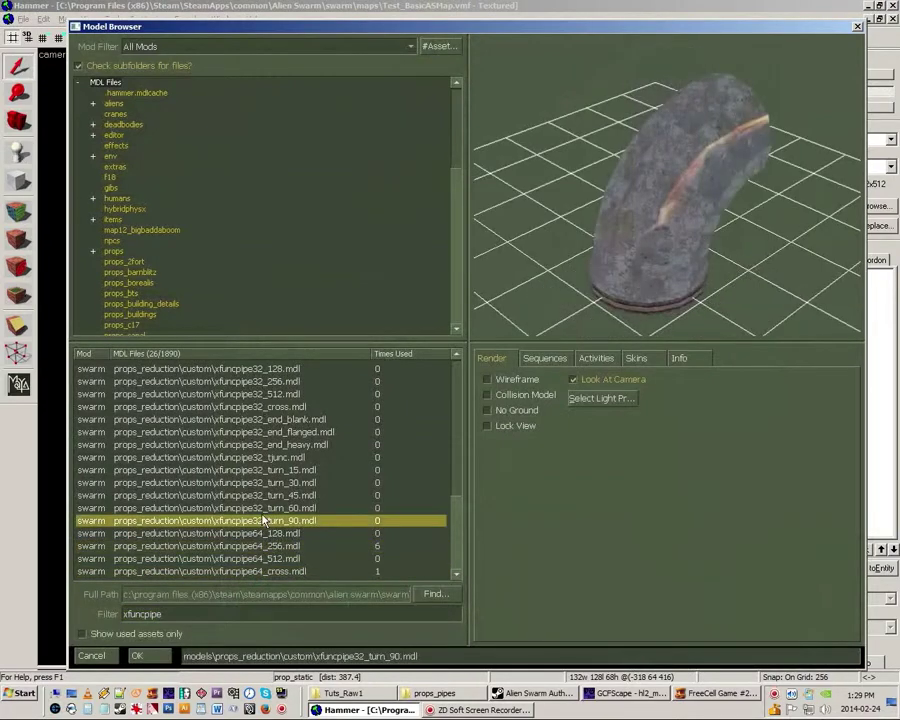
click(140, 655)
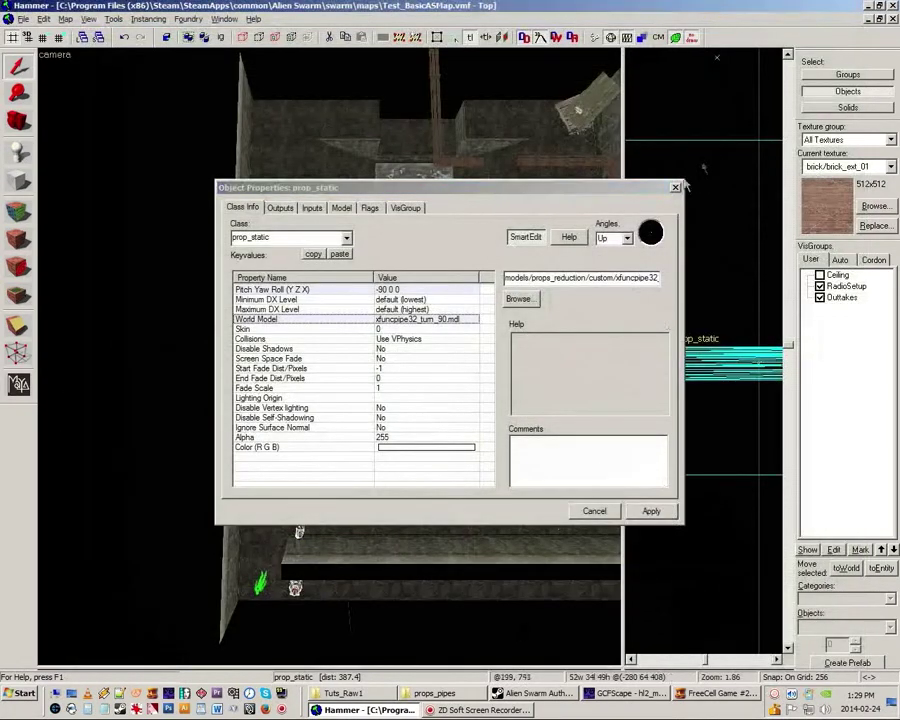
click(676, 187)
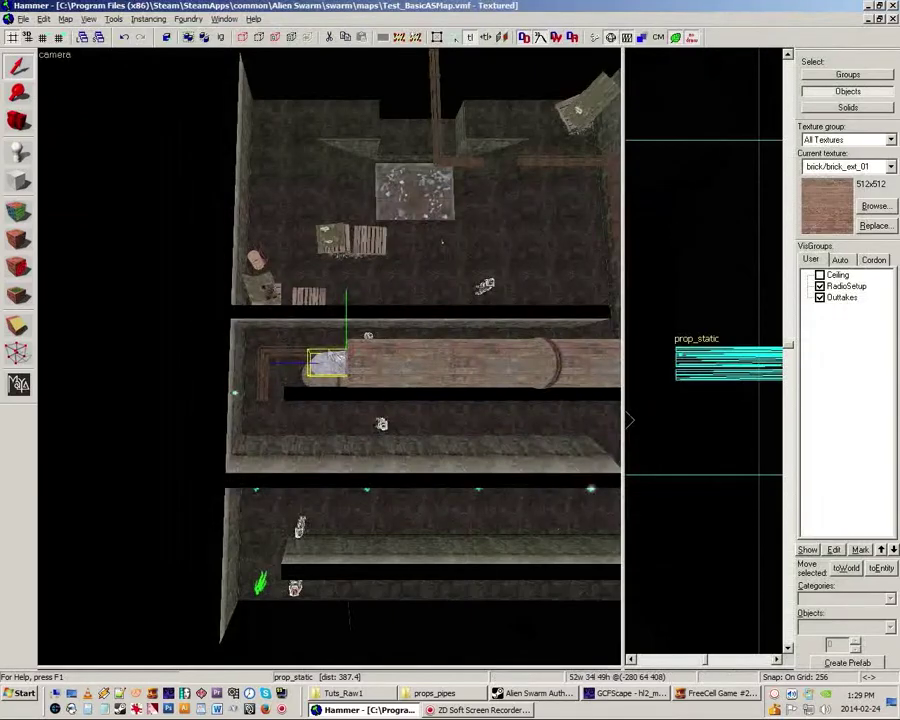
Frame the elbow prop and delete the 32 from its xfuncpipe32_turn_90 model path.
key(ctrl+shift+e)
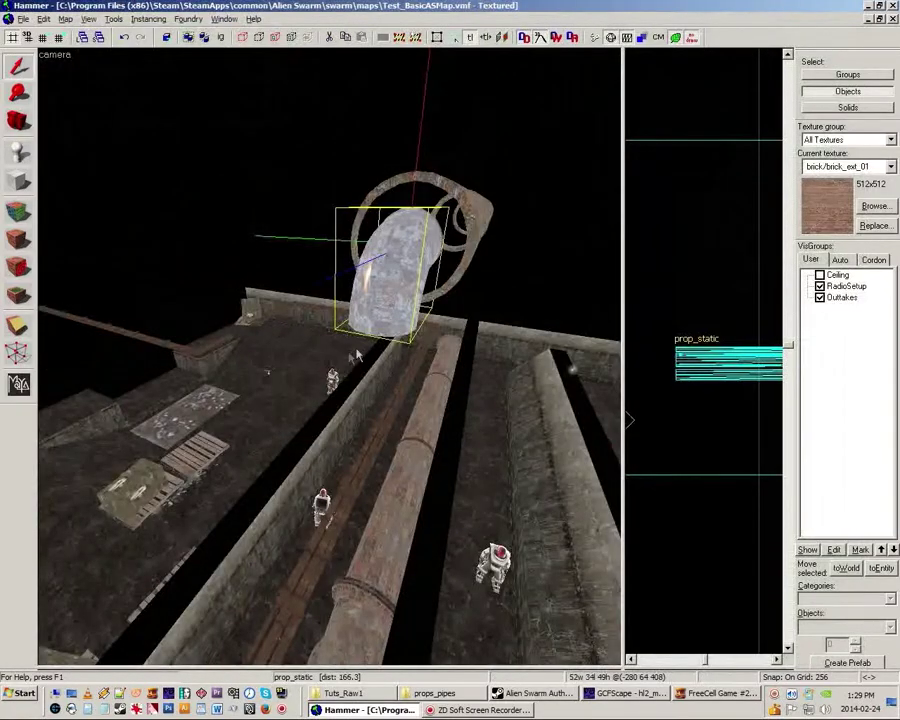
key(alt+Return)
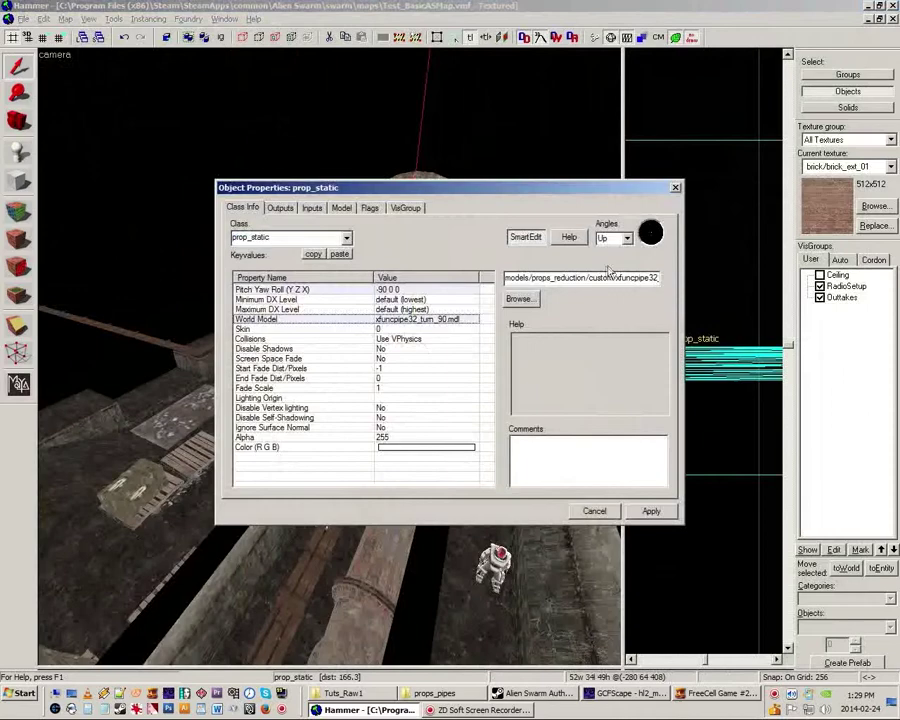
click(617, 283)
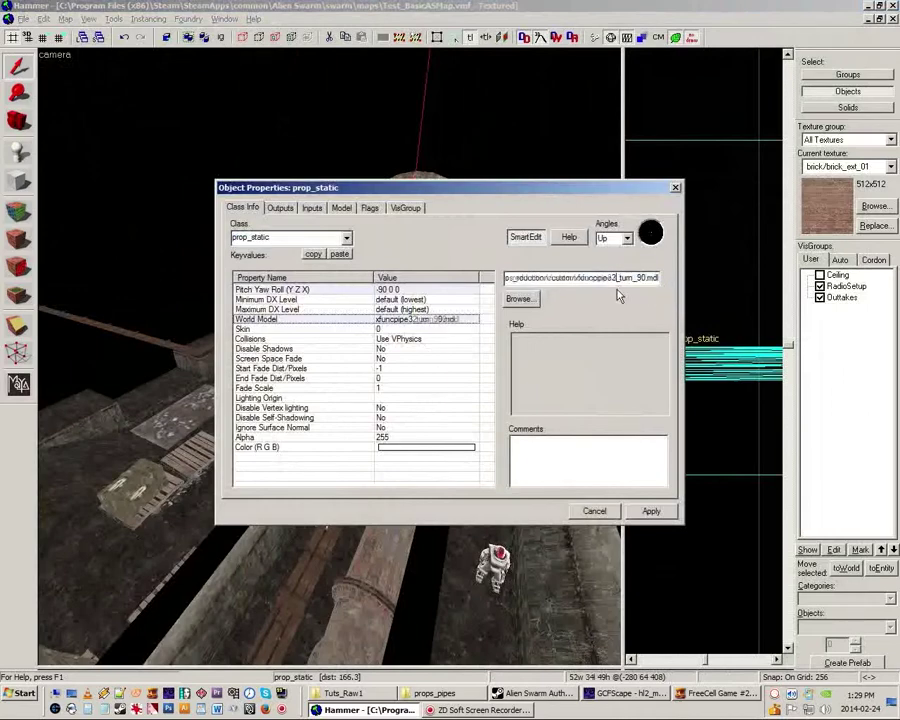
key(BackSpace)
key(BackSpace)
Apply the xfuncpipe64_turn_90 model and rotate the elbow 90 degrees.
text(64)
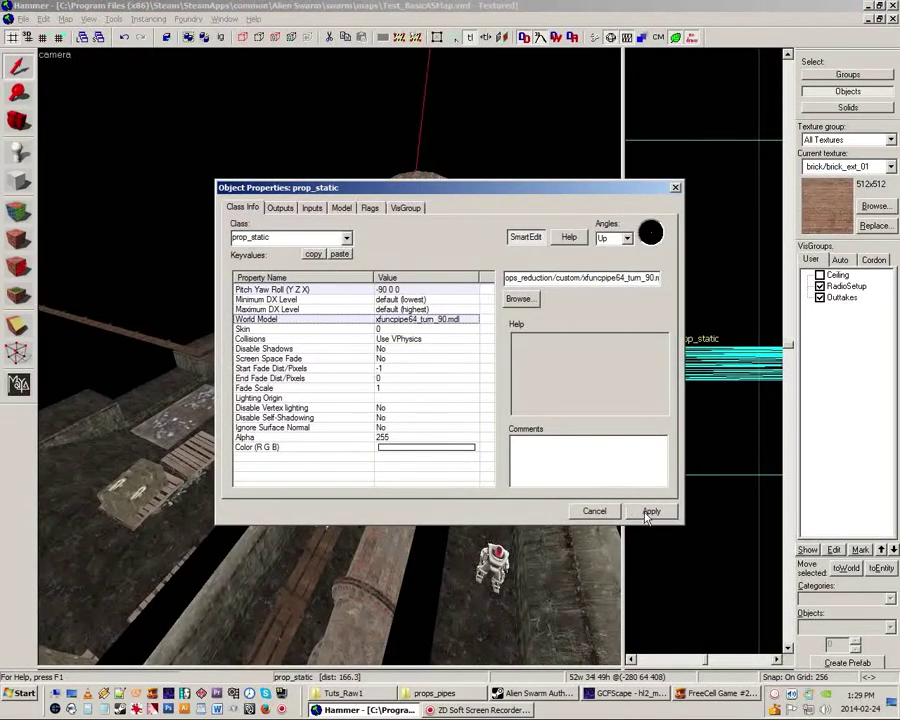
click(649, 512)
click(676, 189)
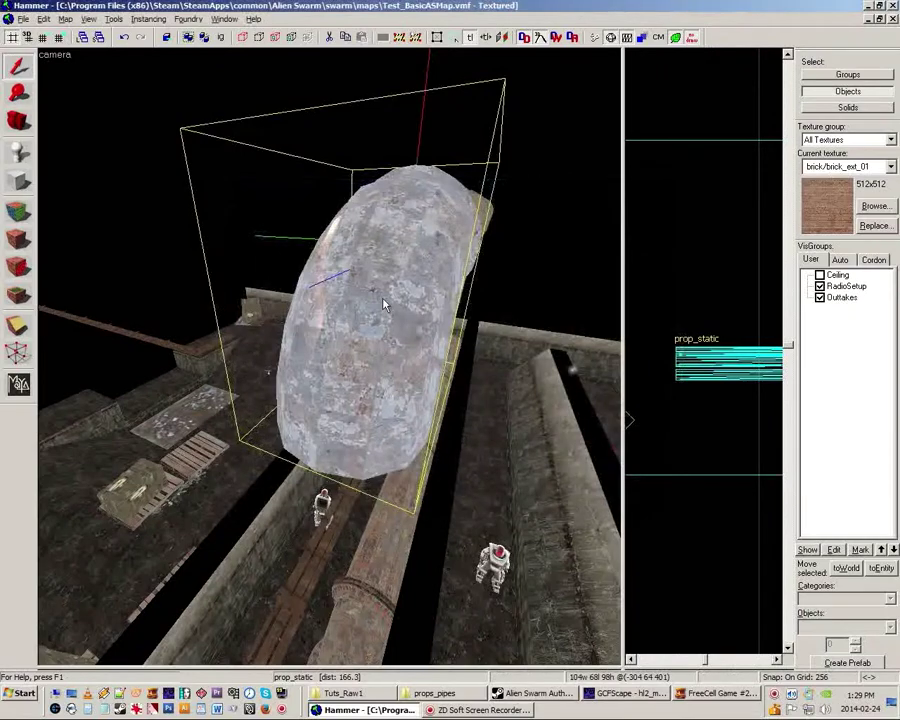
scroll(329, 356, down, 5)
scroll(329, 356, down, 3)
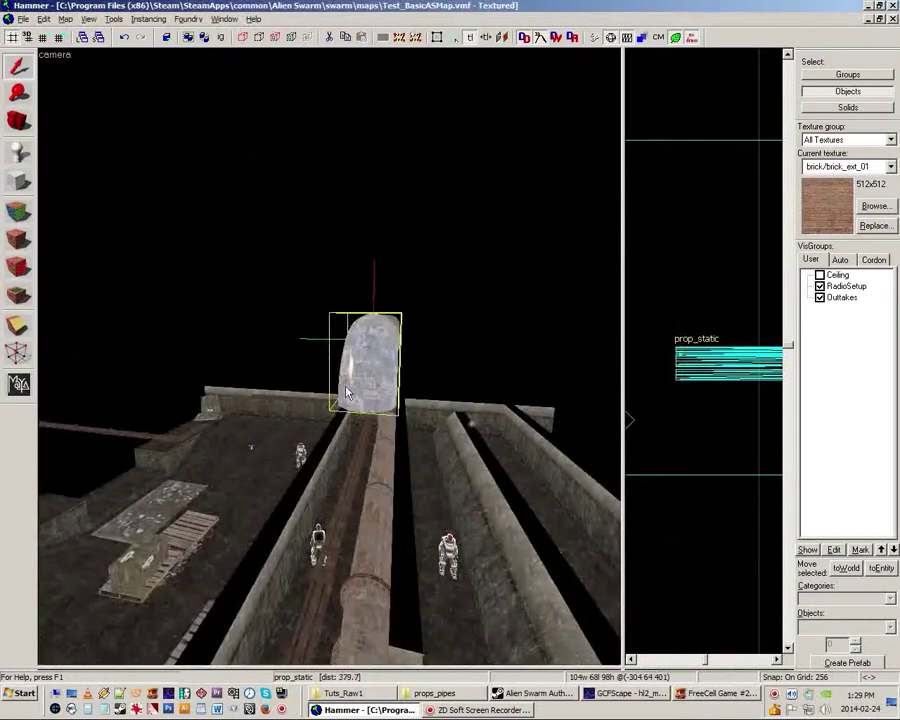
drag(397, 420, 329, 356)
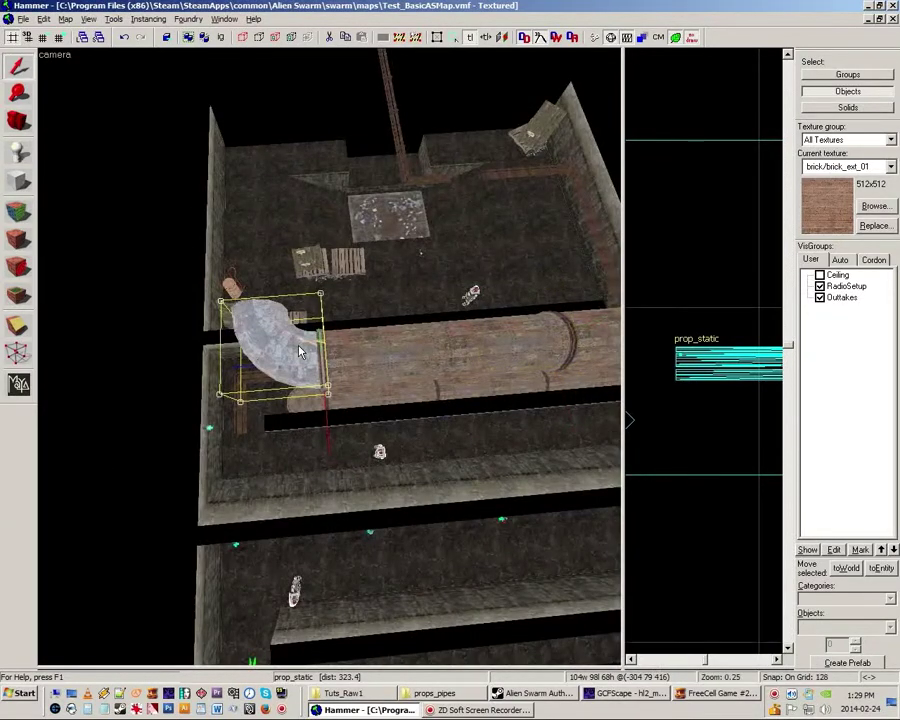
Set the grid to 16 and nudge the elbow left and up toward the pipe end.
key(bracketleft)
key(bracketleft)
key(bracketleft)
key(Right)
key(Right)
key(Right)
key(Down)
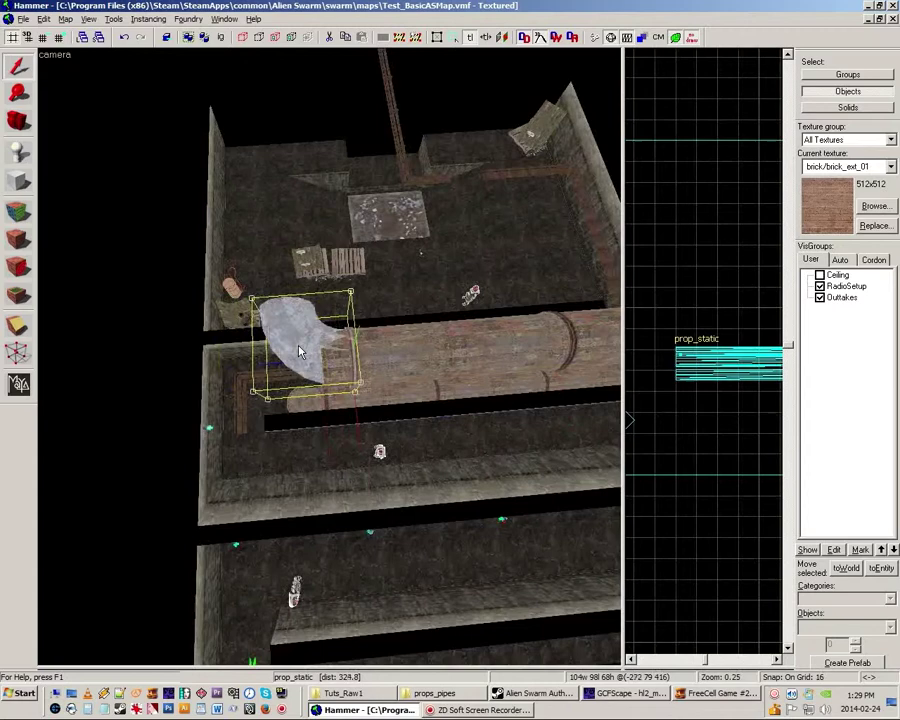
key(Left)
key(Left)
key(Left)
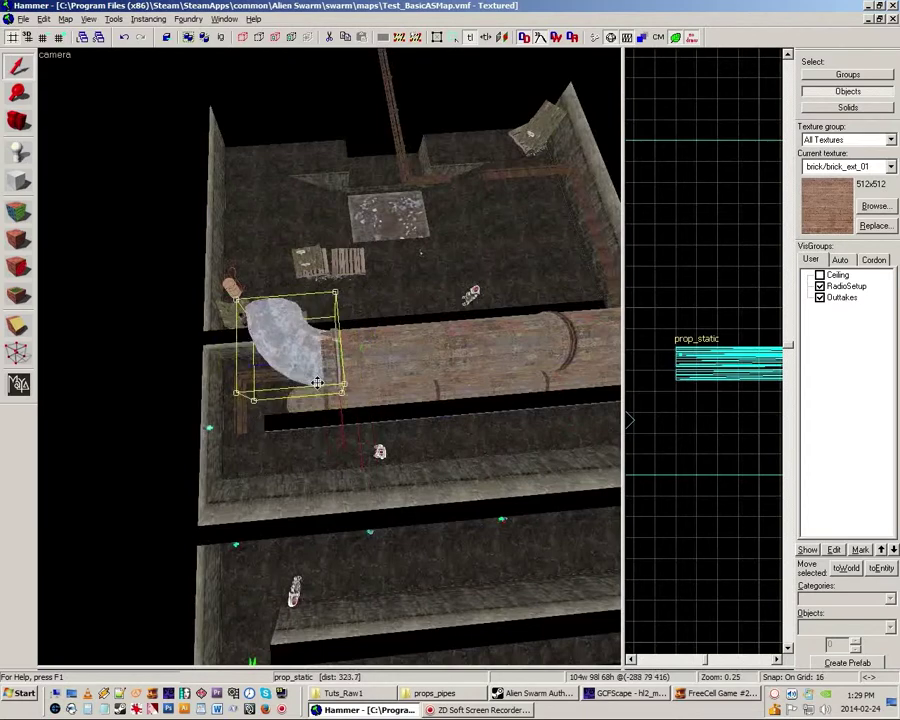
key(Left)
key(Left)
key(Left)
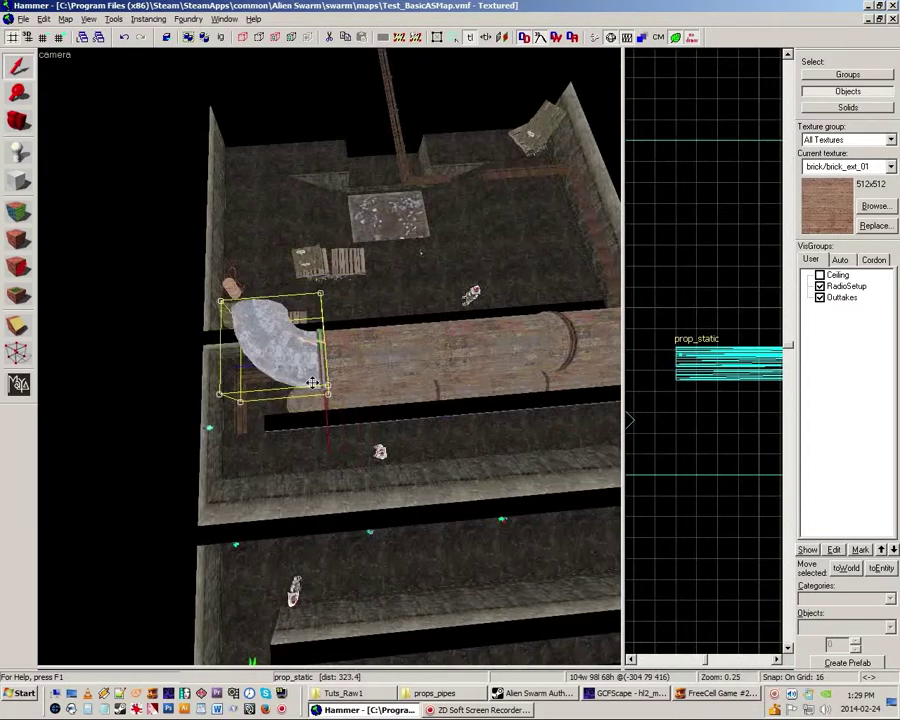
key(Up)
key(Left)
key(Left)
key(Left)
key(Up)
key(Up)
key(Up)
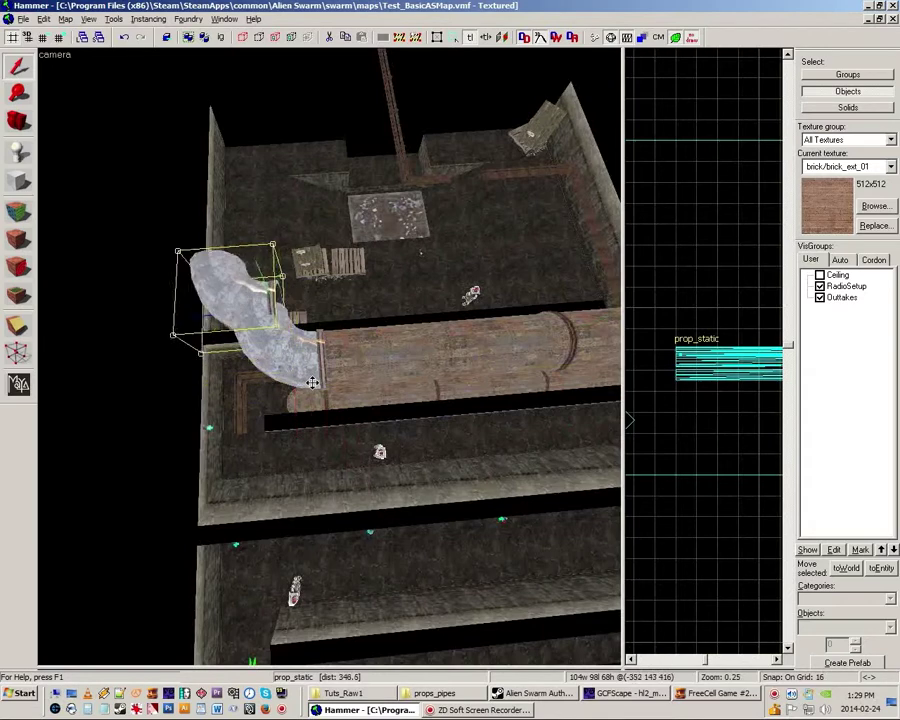
key(Left)
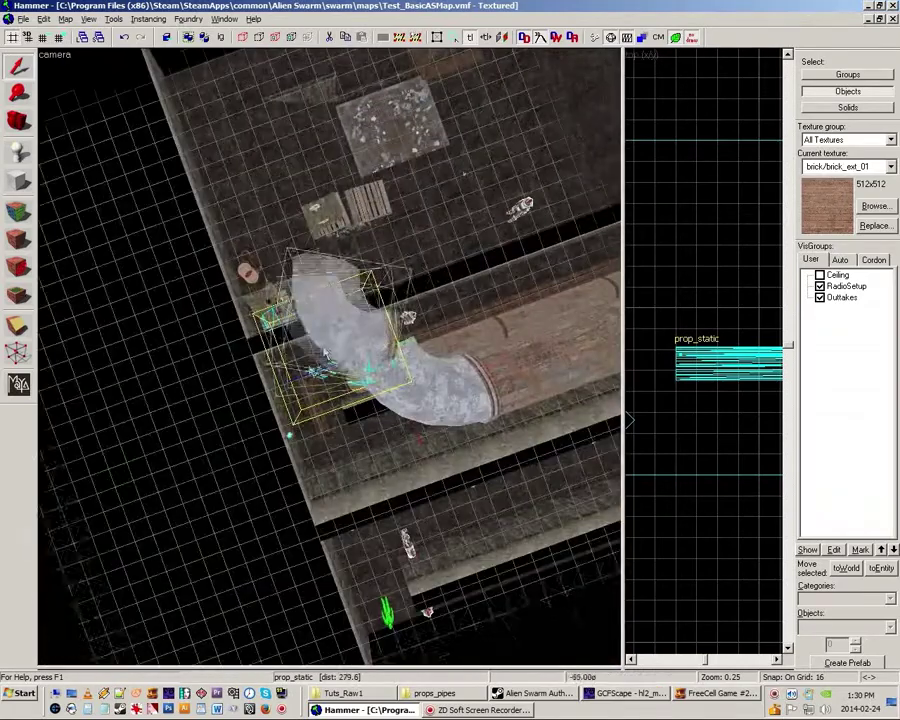
On a grid of 4, nudge and drag the elbow into line with the pipe, then deselect.
key(z)
click(365, 306)
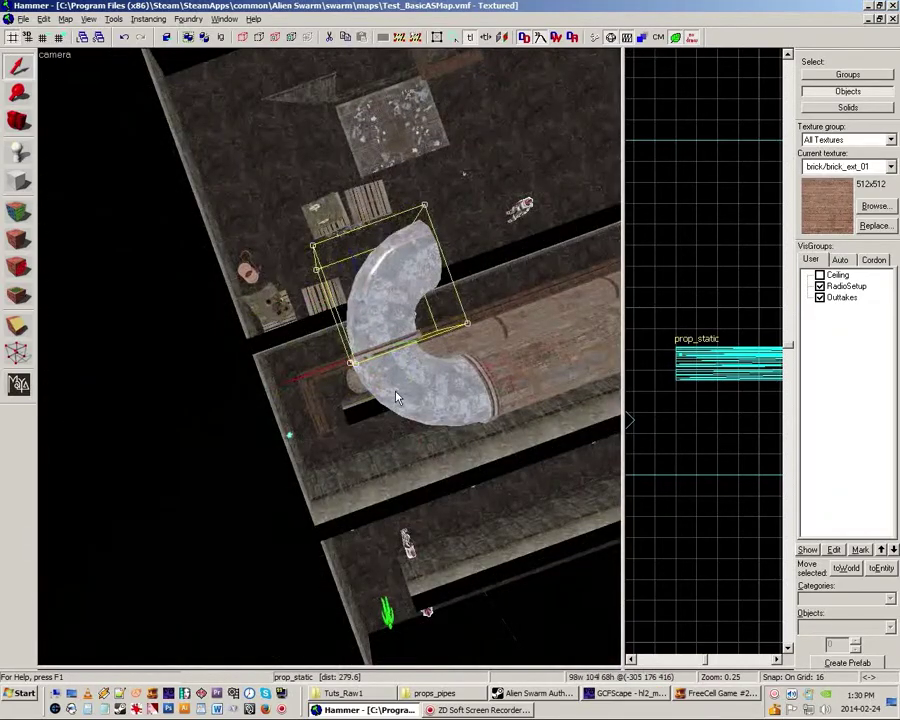
key(bracketleft)
key(bracketleft)
key(Left)
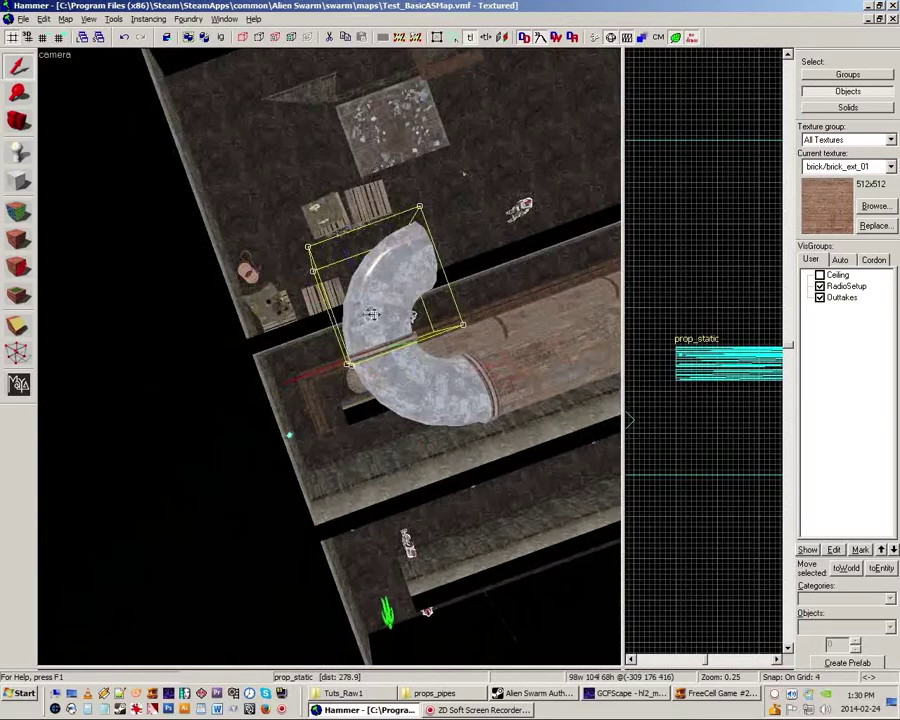
key(z)
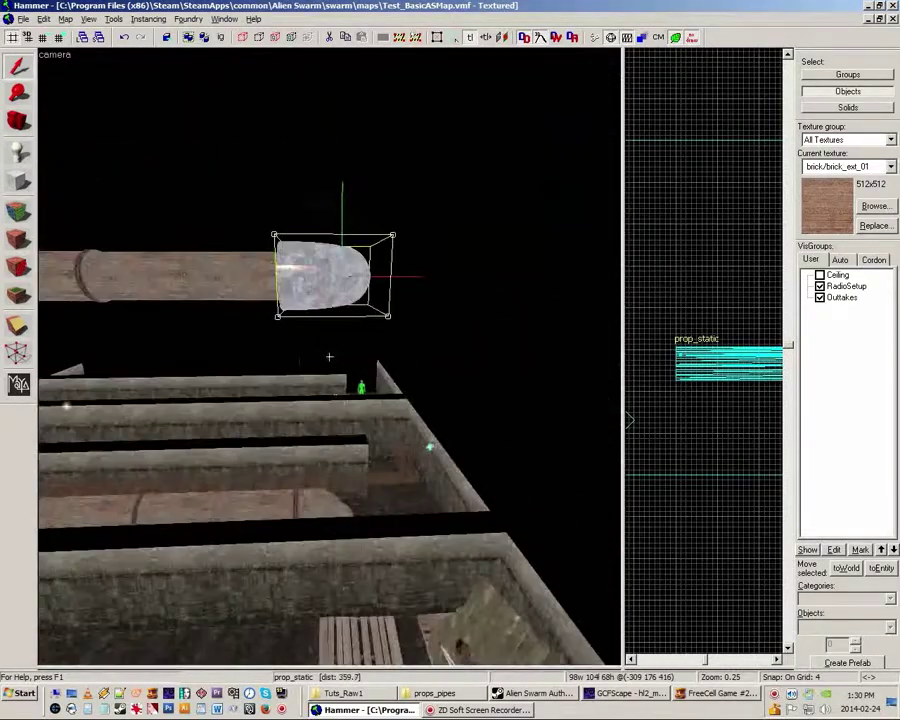
key(z)
drag(280, 336, 390, 398)
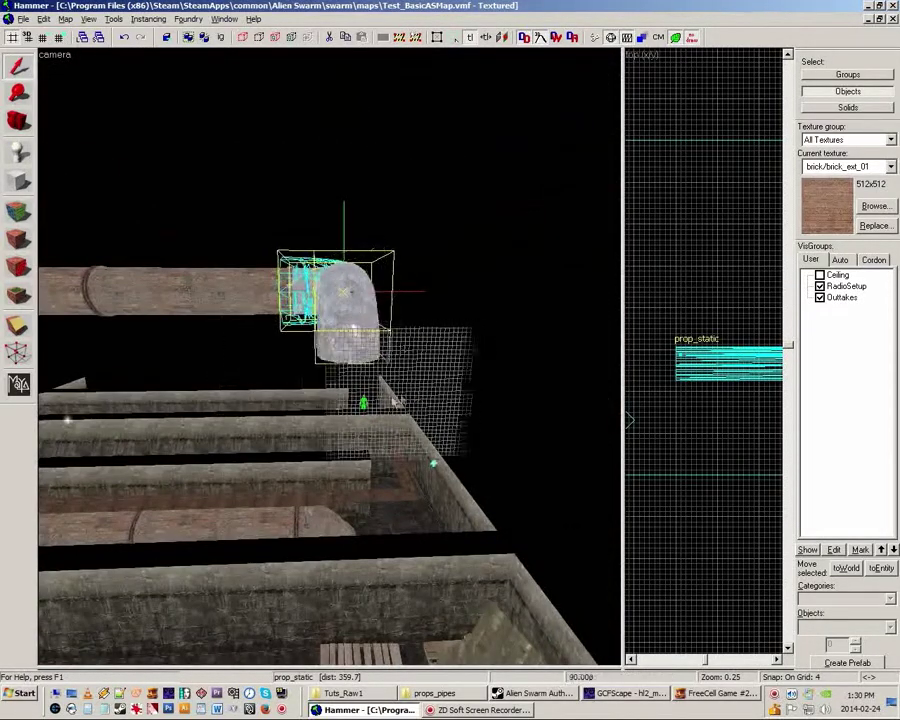
key(z)
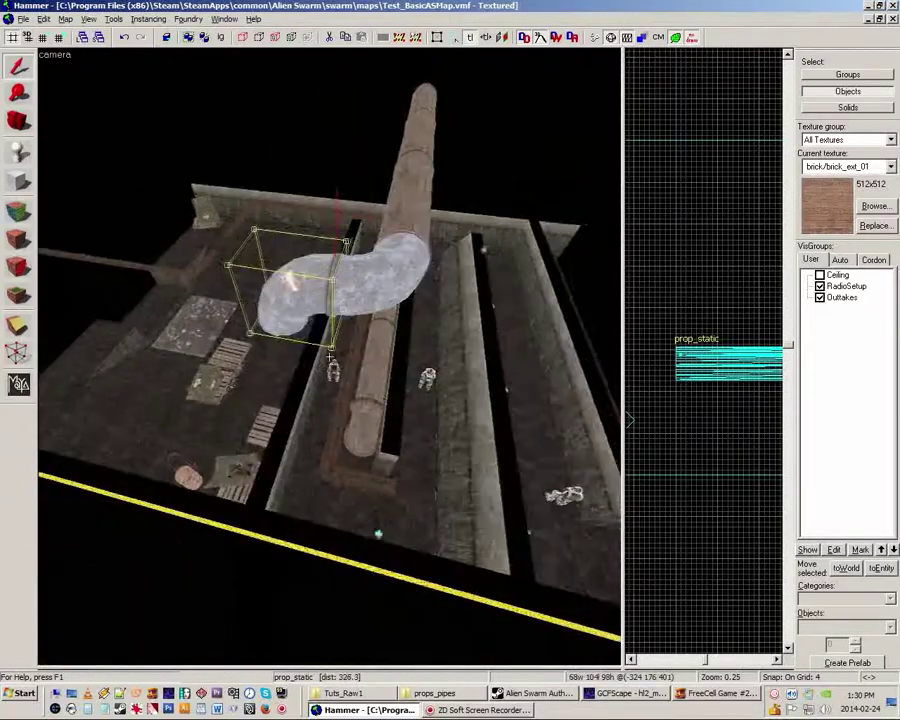
key(Escape)
scroll(329, 356, up, 3)
Fly the 3D camera around the floor grate and beam to inspect the corner pipes.
scroll(330, 360, up, 3)
key(z)
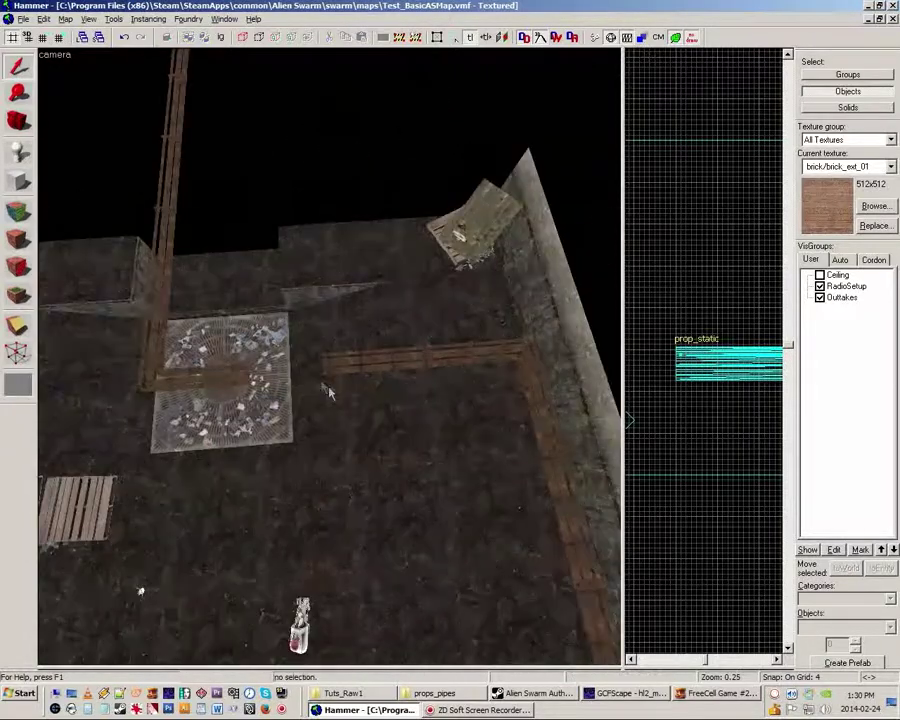
key(z)
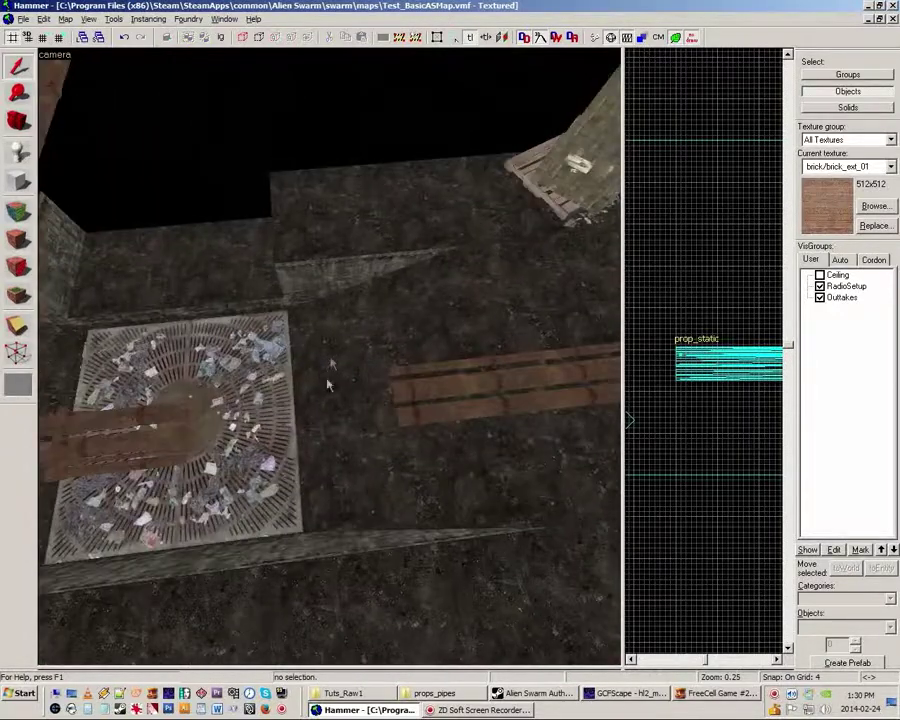
scroll(329, 356, down, 3)
key(z)
click(255, 388)
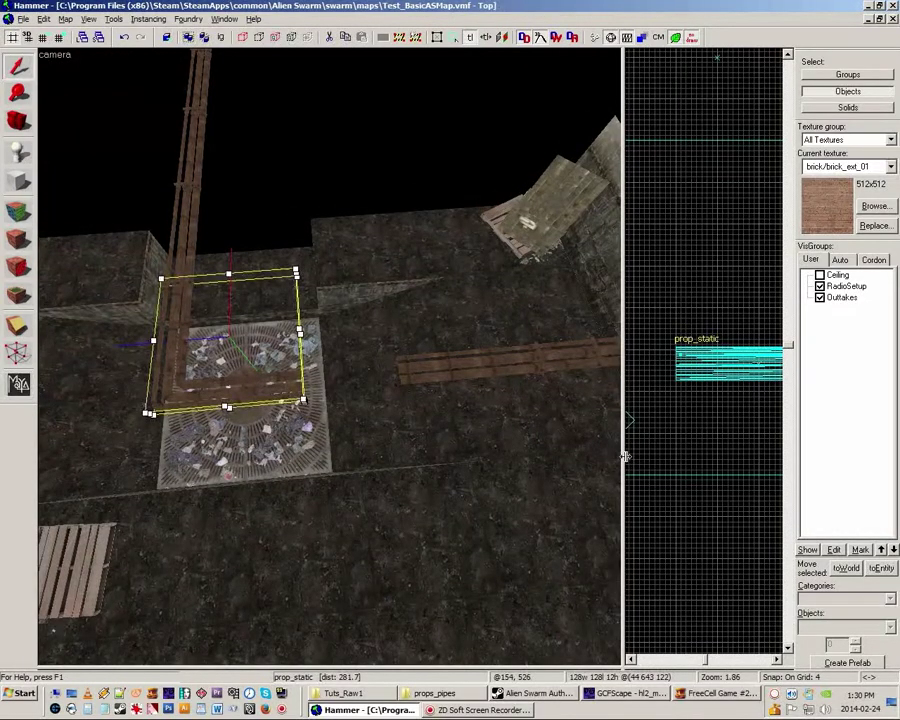
key(z)
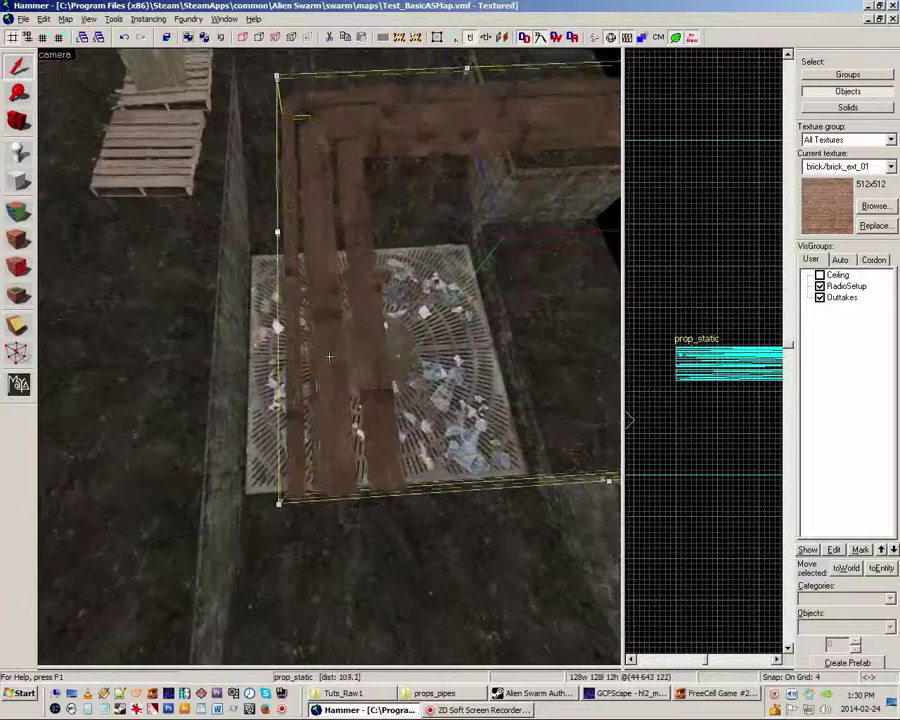
key(s)
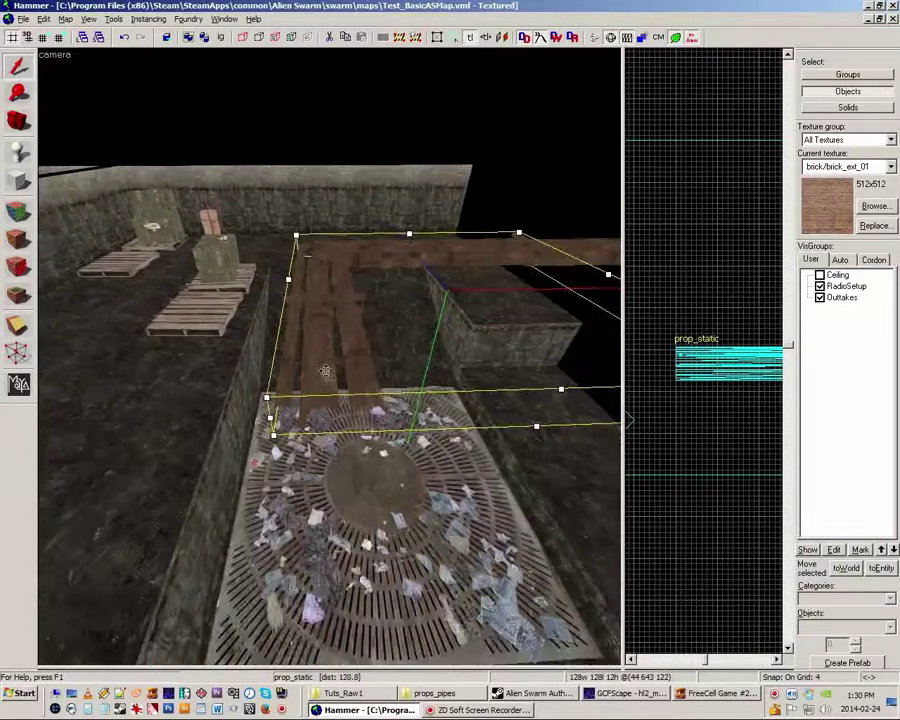
key(w)
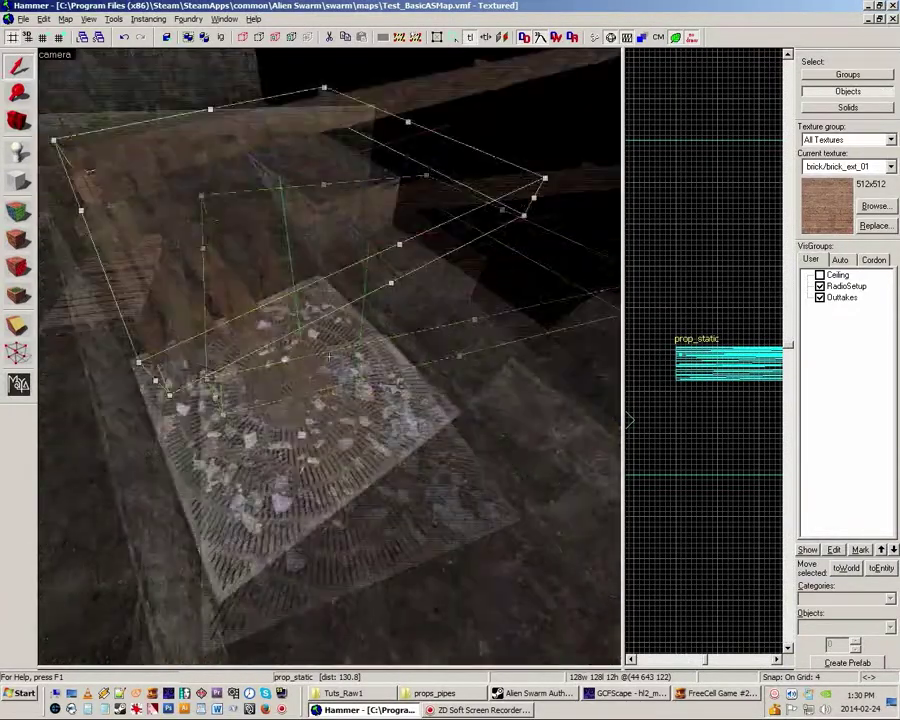
key(s)
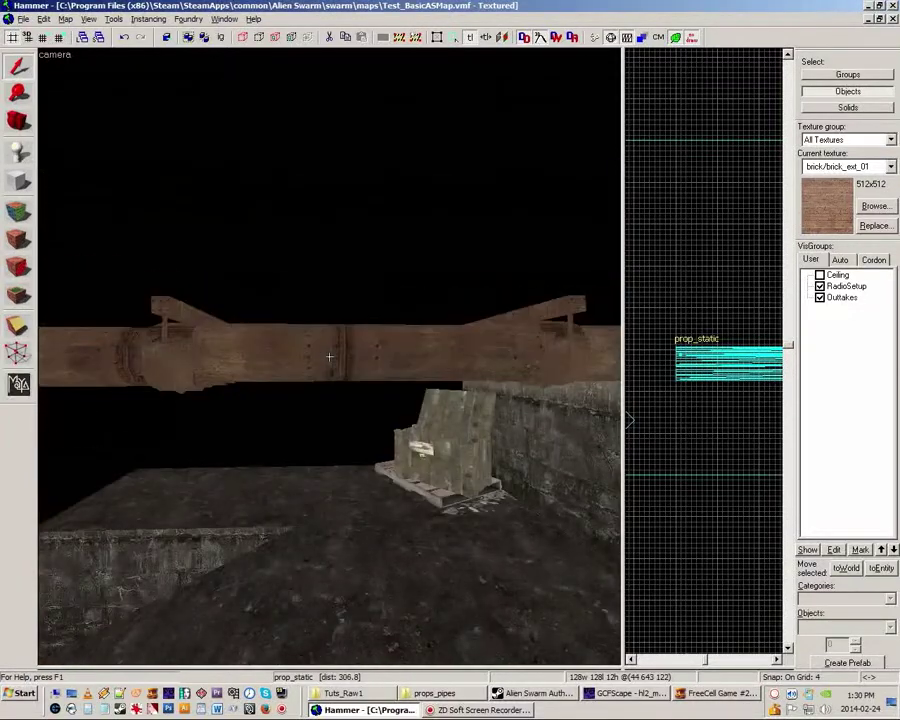
key(z)
key(z)
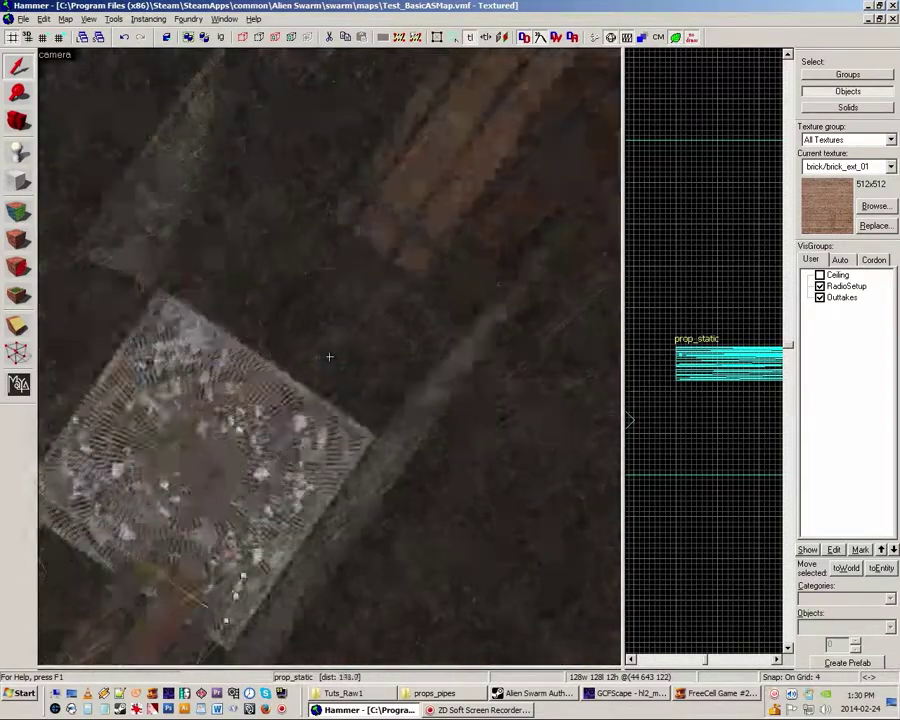
Select the straight pipe beside the grate and nudge it one unit right in the Top view.
key(z)
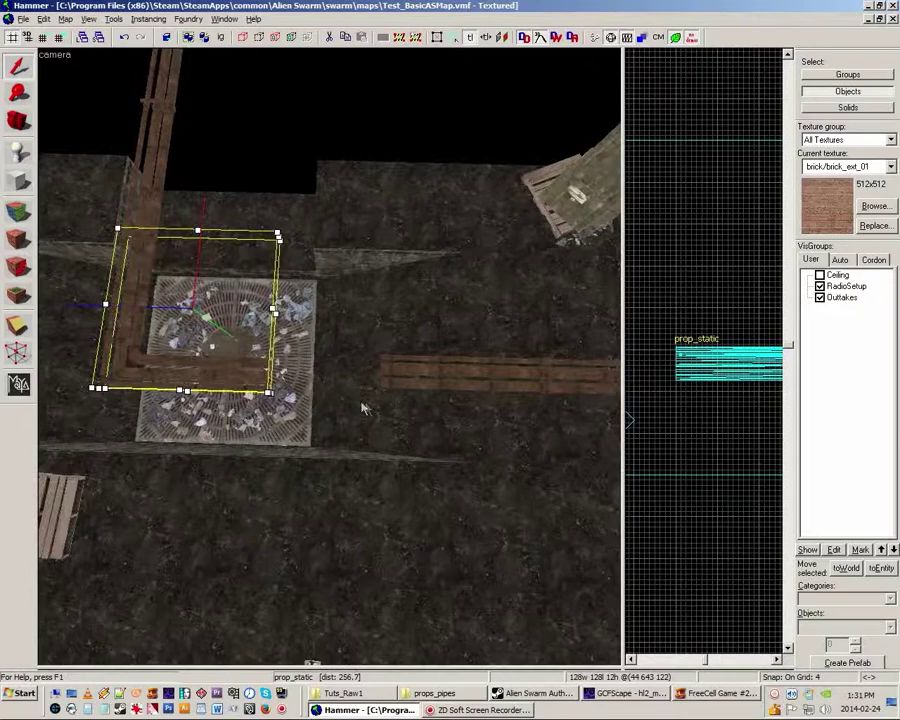
click(417, 377)
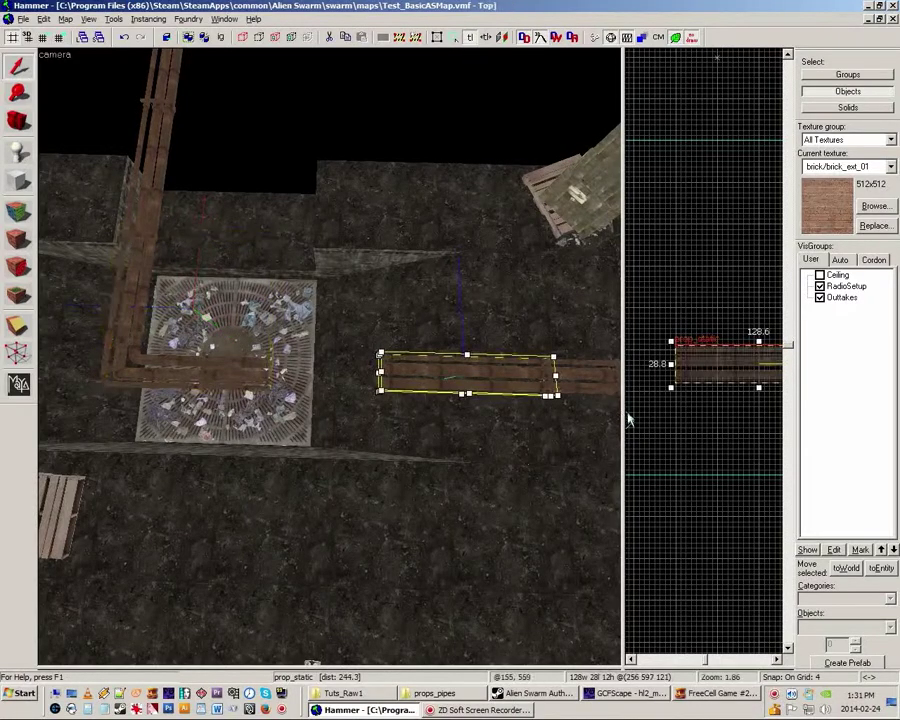
drag(630, 420, 307, 410)
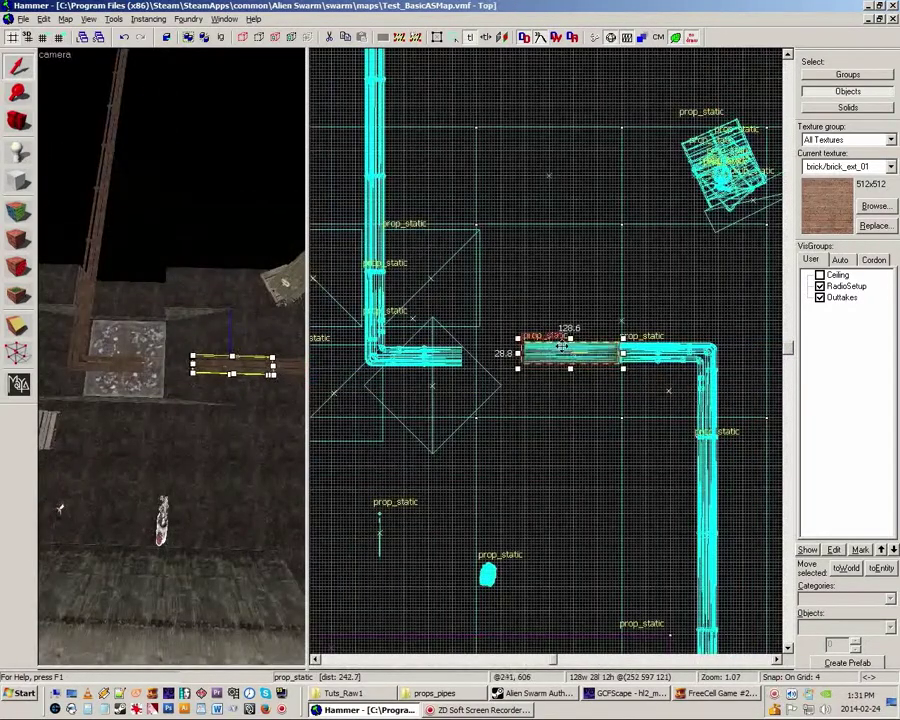
scroll(563, 346, up, 5)
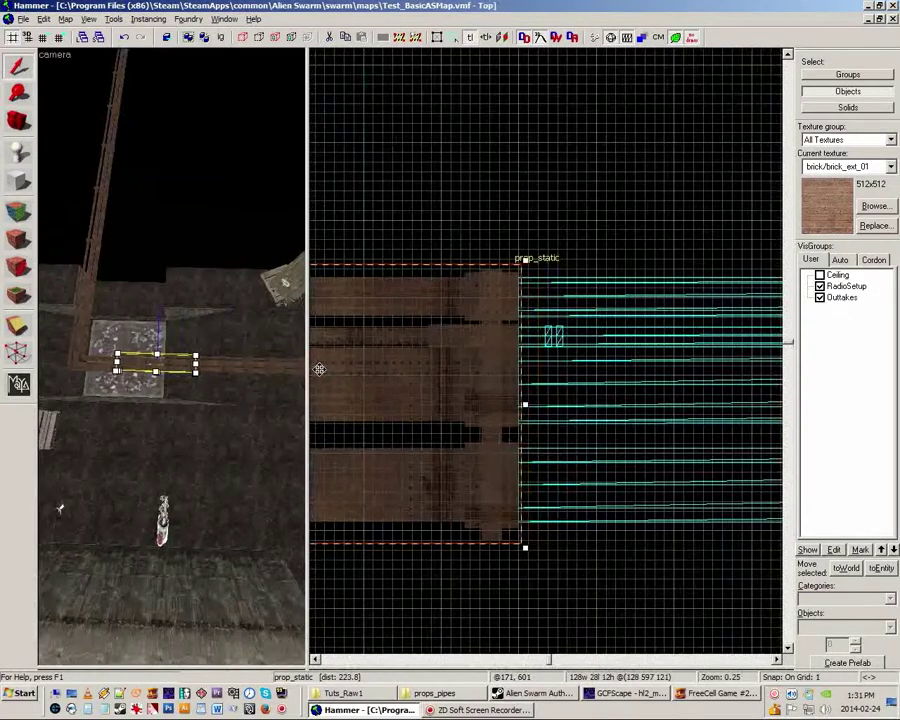
key(Right)
key(Right)
key(Right)
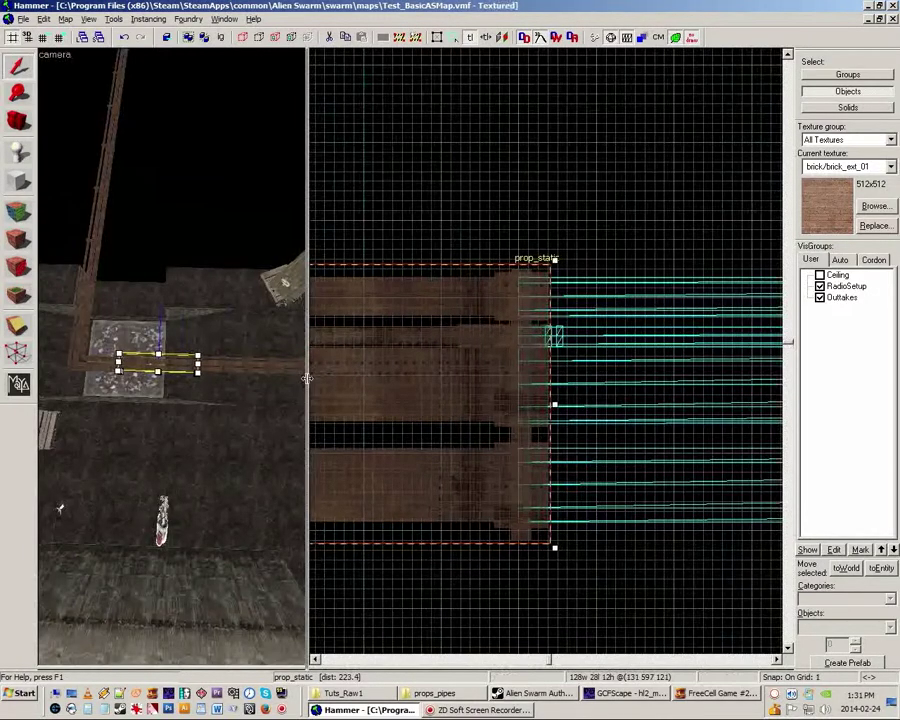
drag(307, 378, 626, 394)
Inspect the pipe in 3D and select the three pipe props at the grate corner.
key(z)
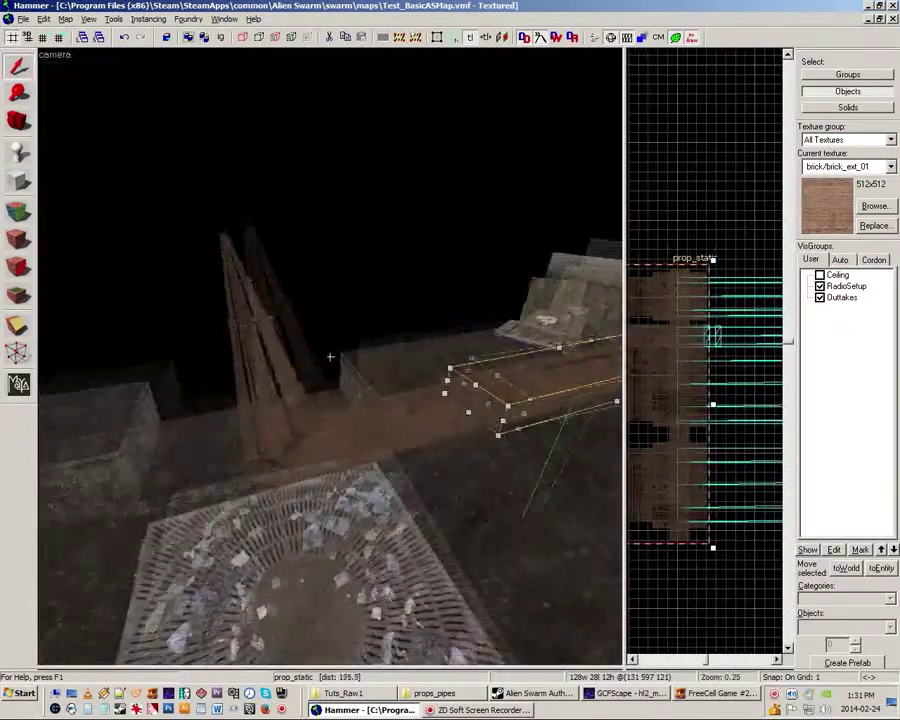
key(z)
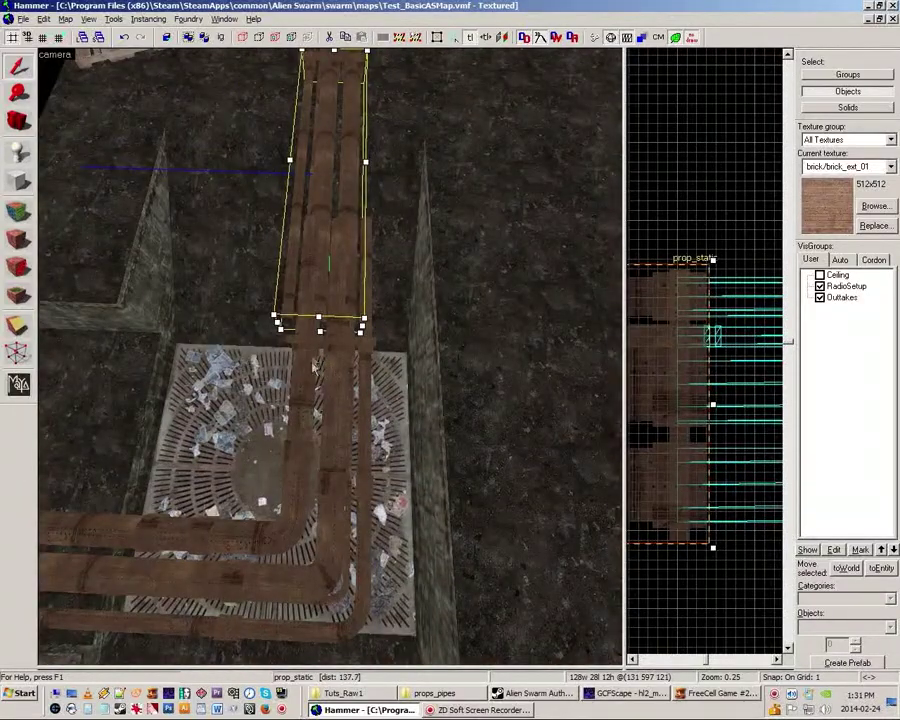
click(301, 402)
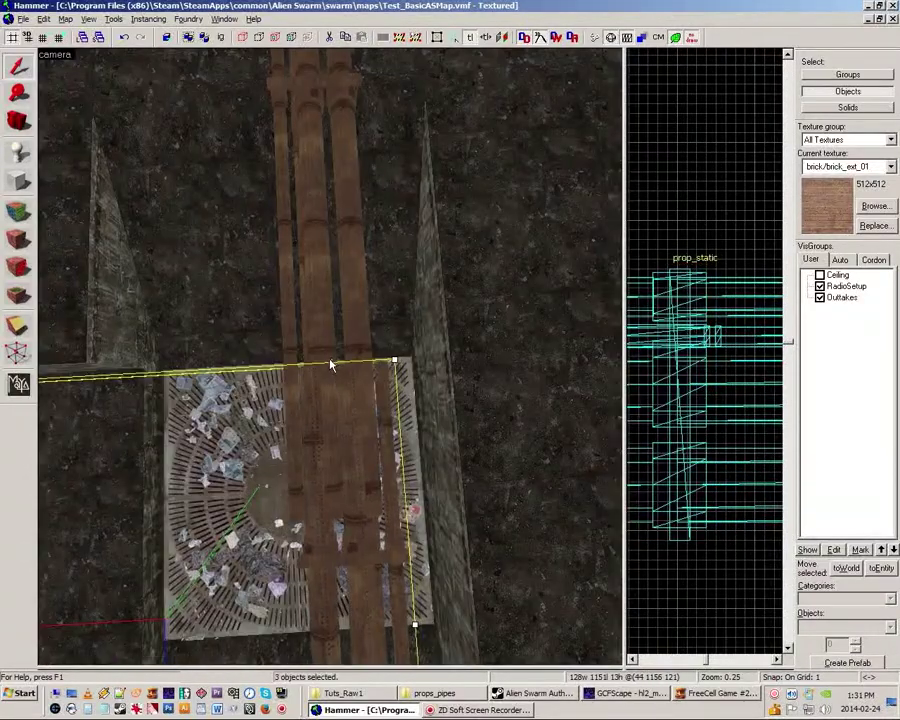
Nudge the selected pipe sections left and check them from above the grate.
key(Left)
key(Left)
key(Left)
key(Left)
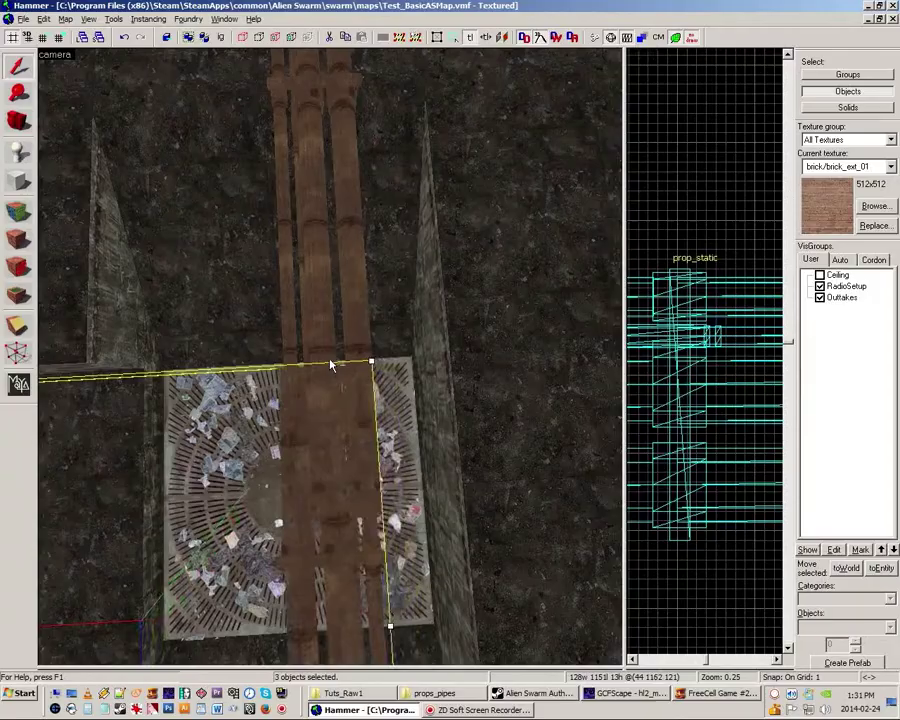
key(z)
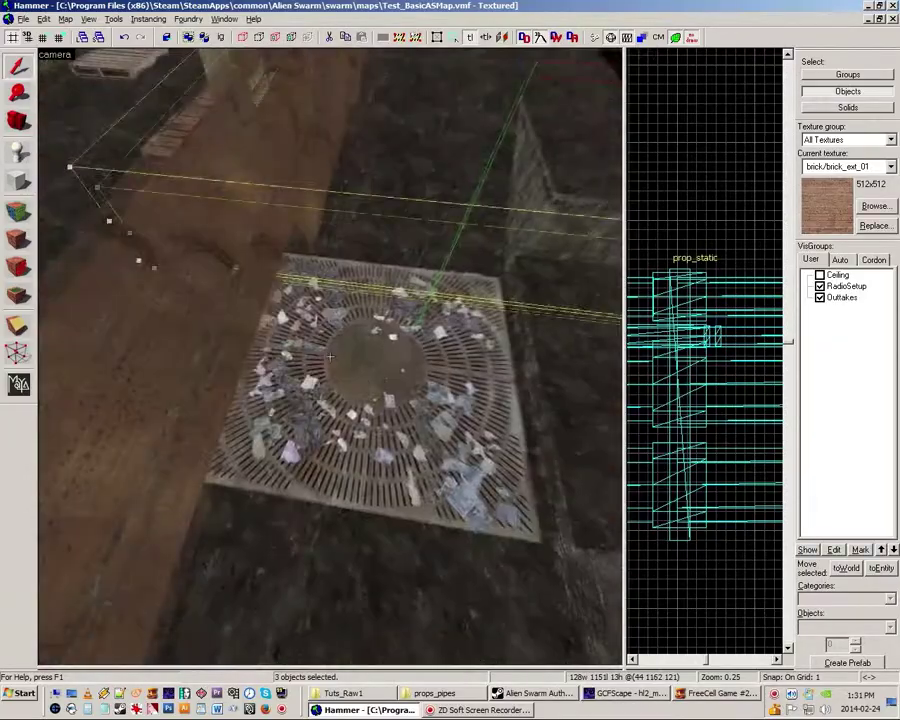
key(s)
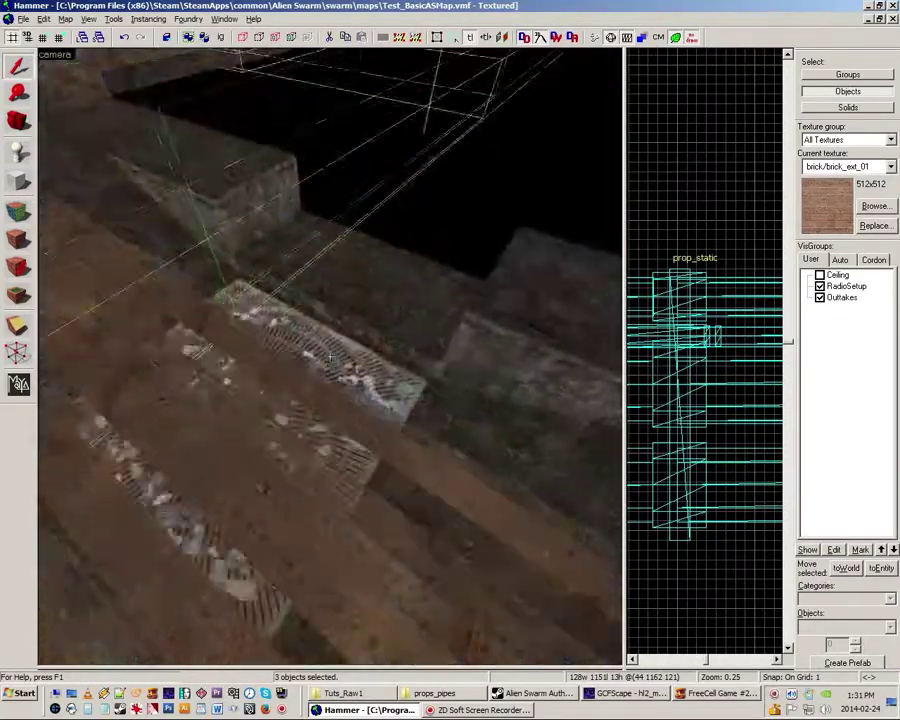
key(Escape)
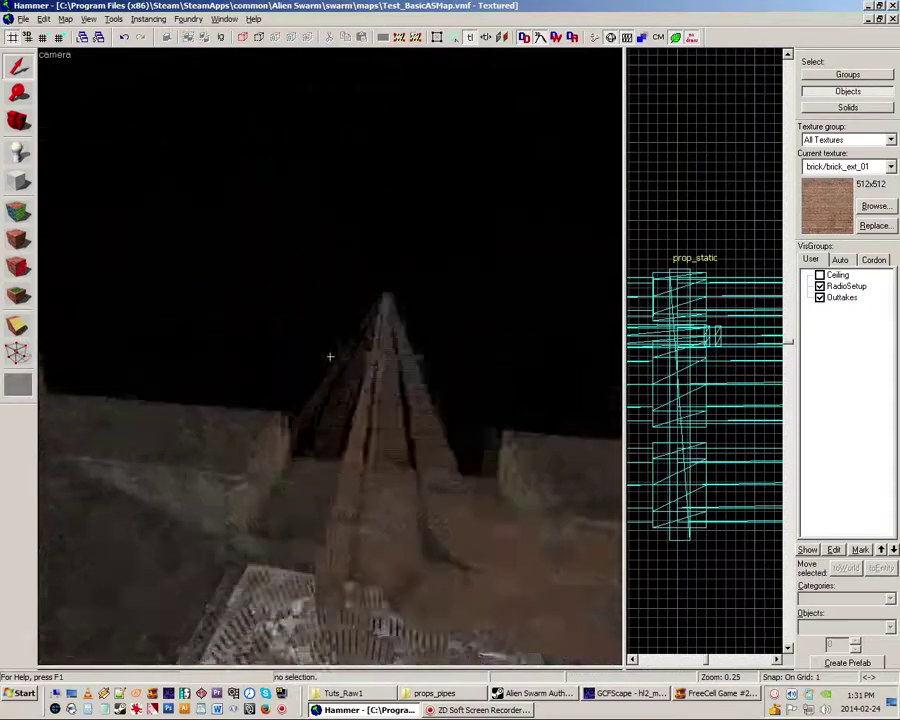
Select the wall pipe and inspect the pipes over the grate from several angles.
key(z)
click(353, 390)
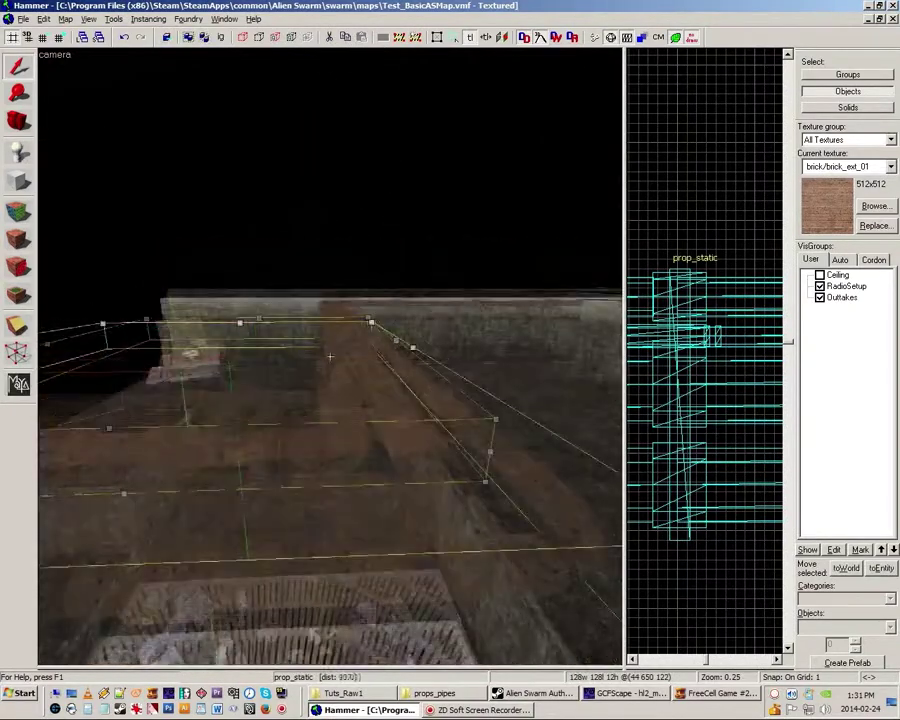
key(s)
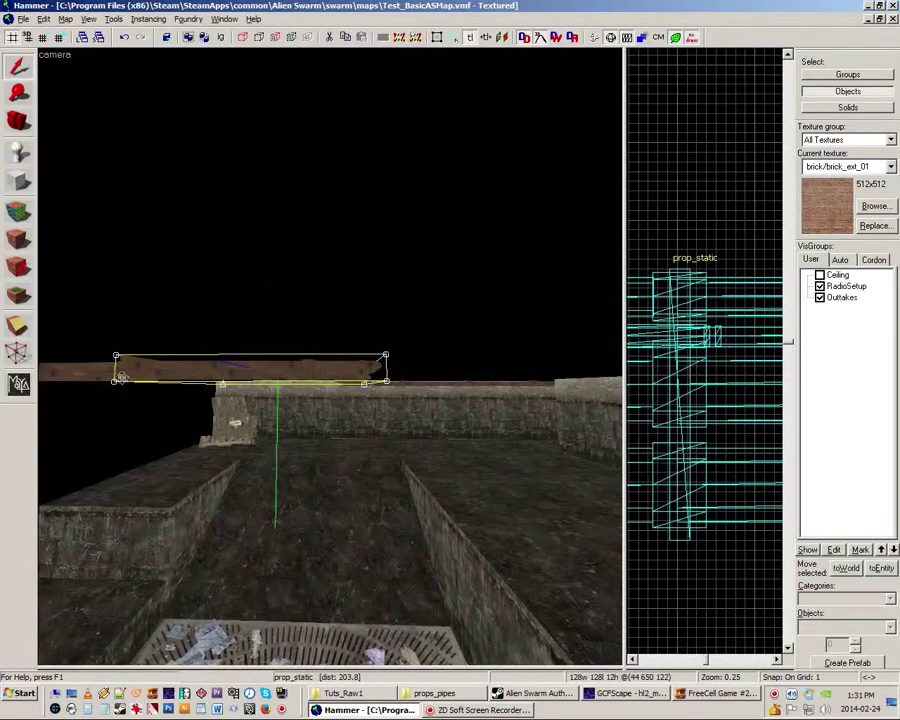
key(z)
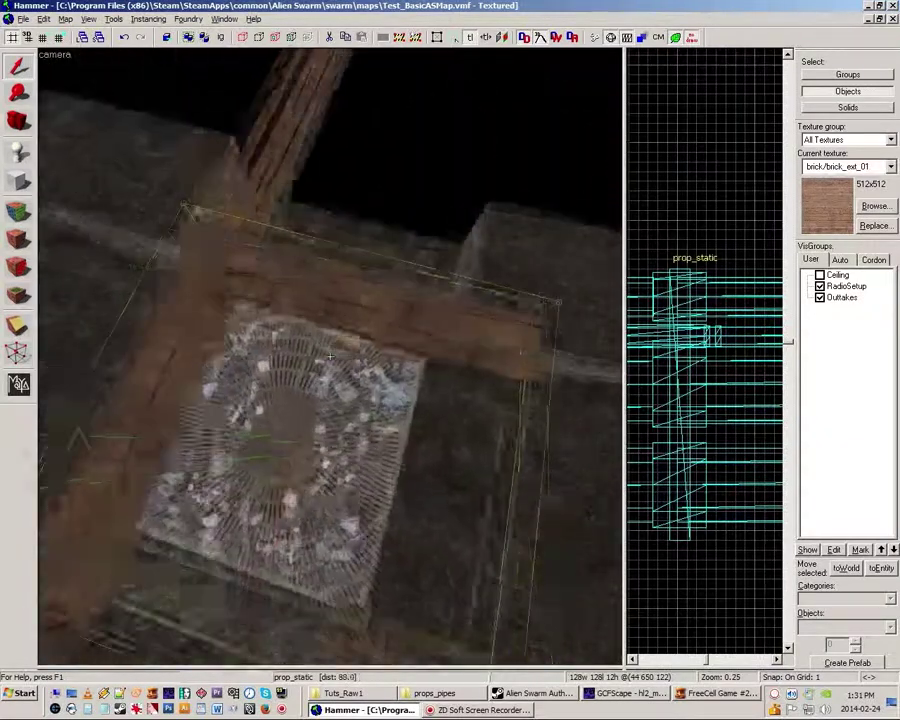
key(z)
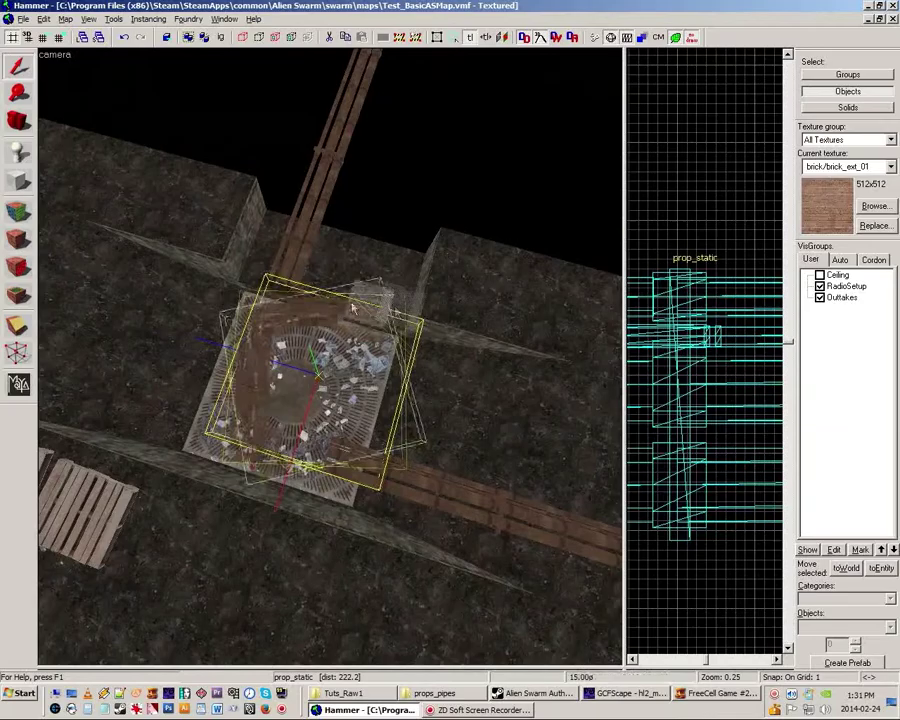
key(z)
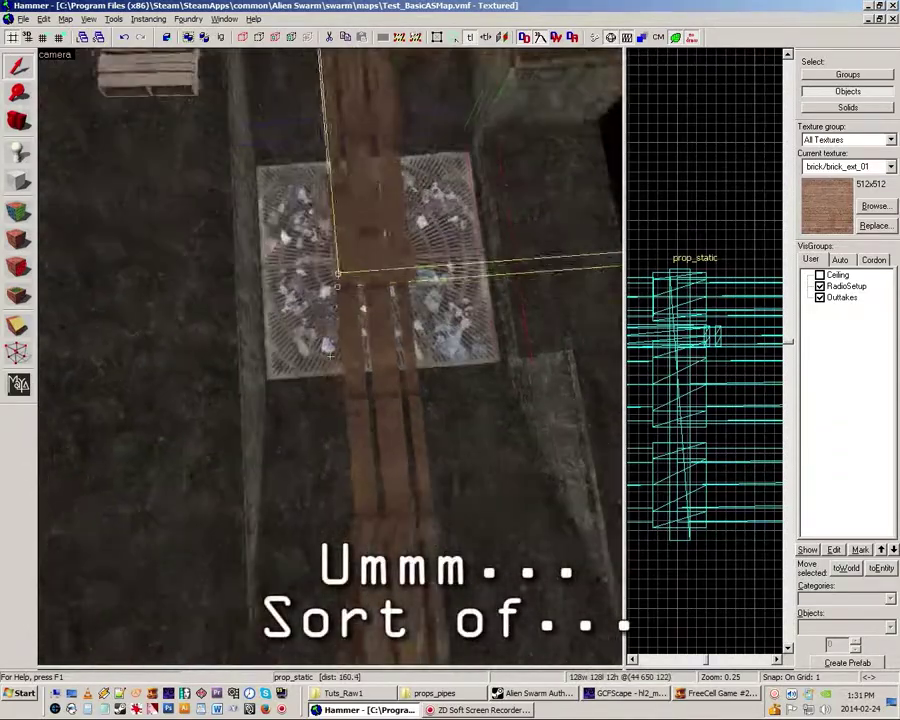
key(z)
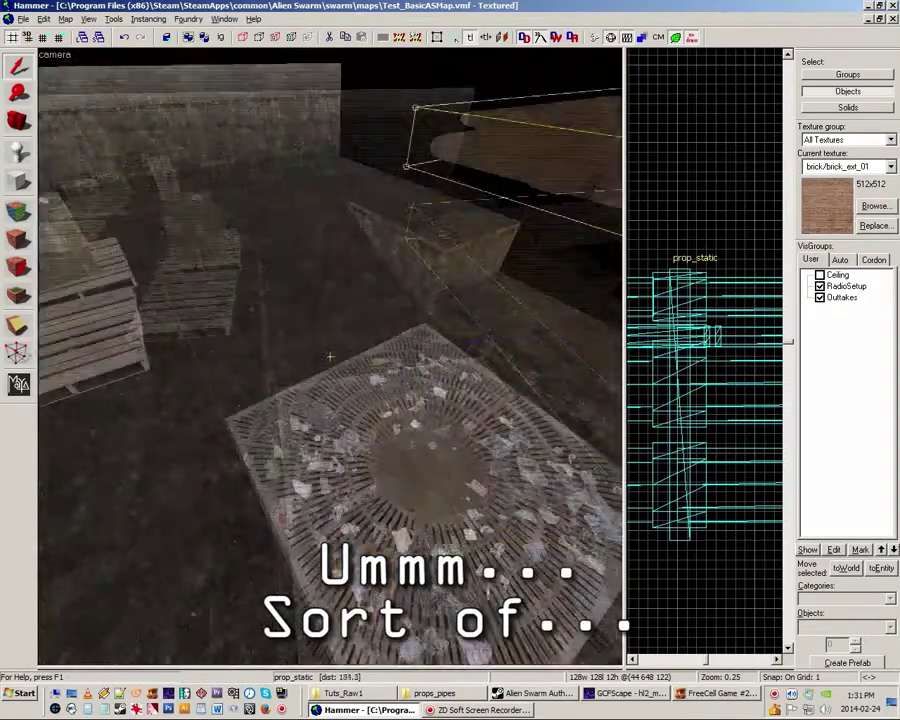
key(w)
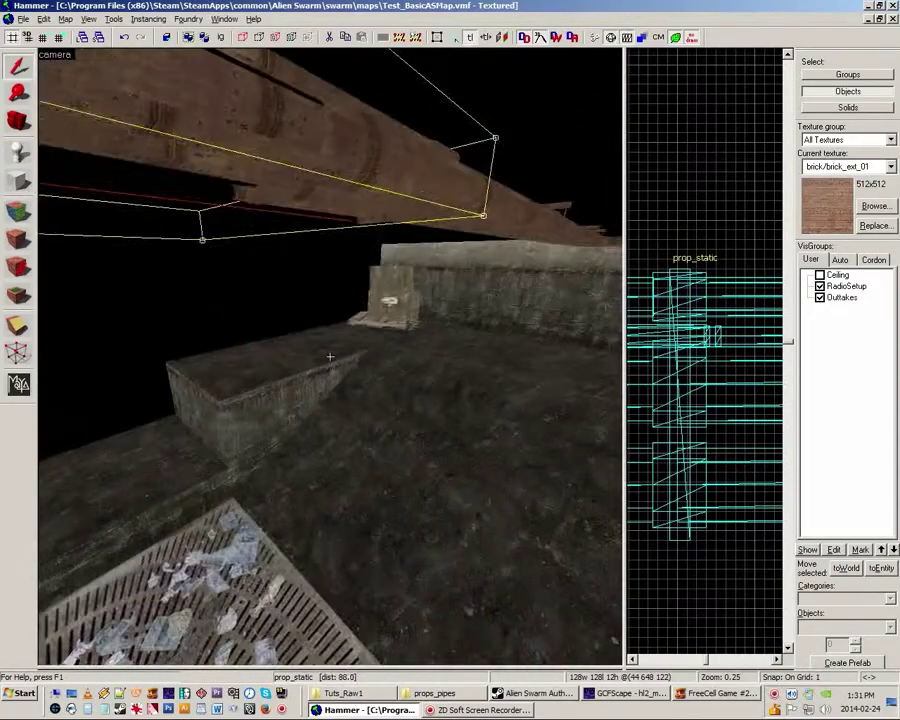
key(w)
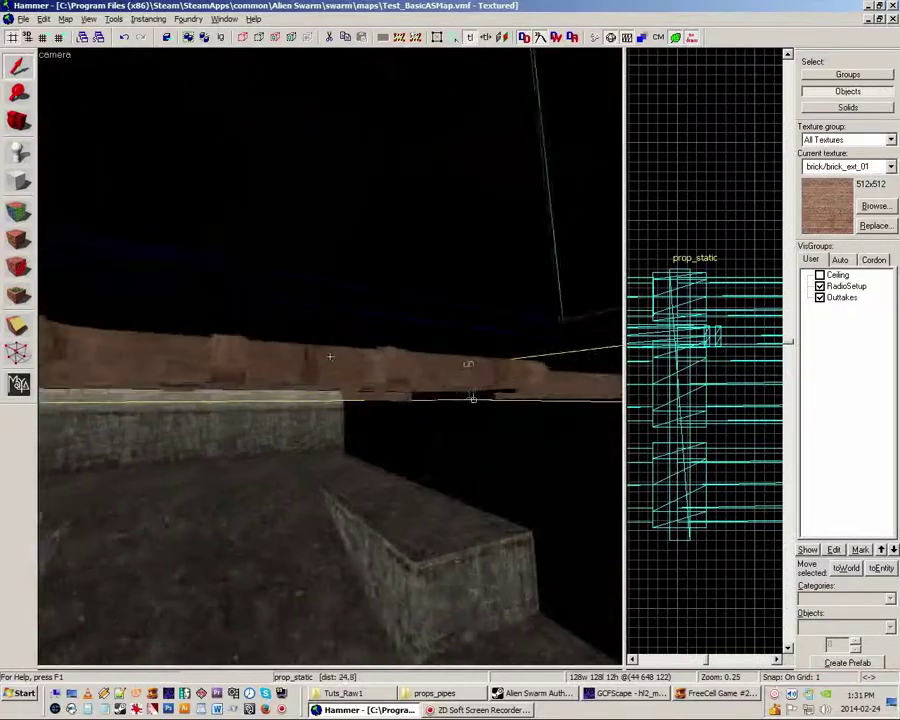
key(Escape)
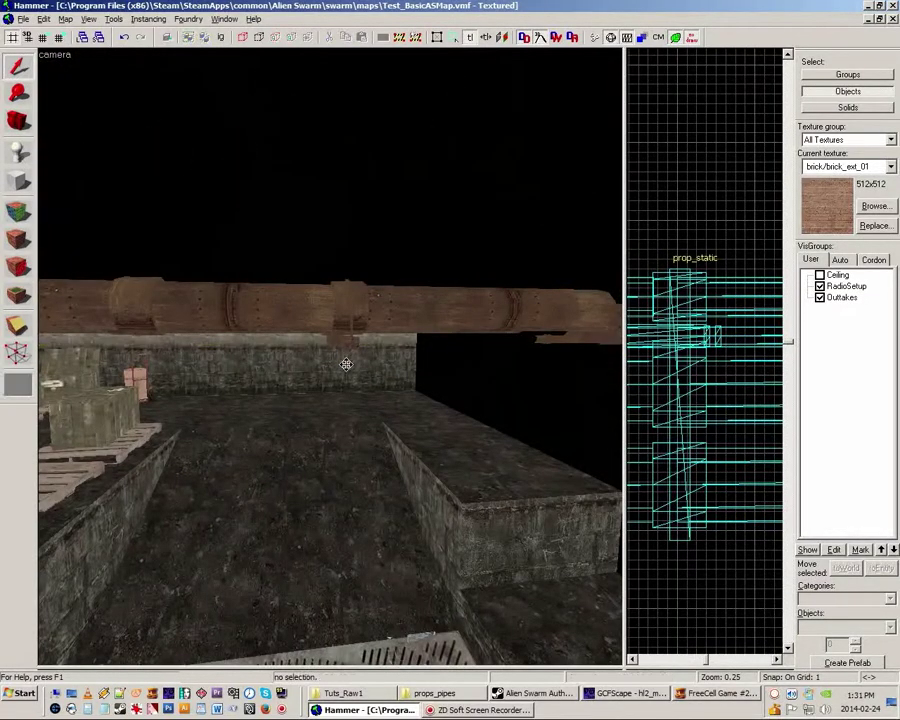
key(w)
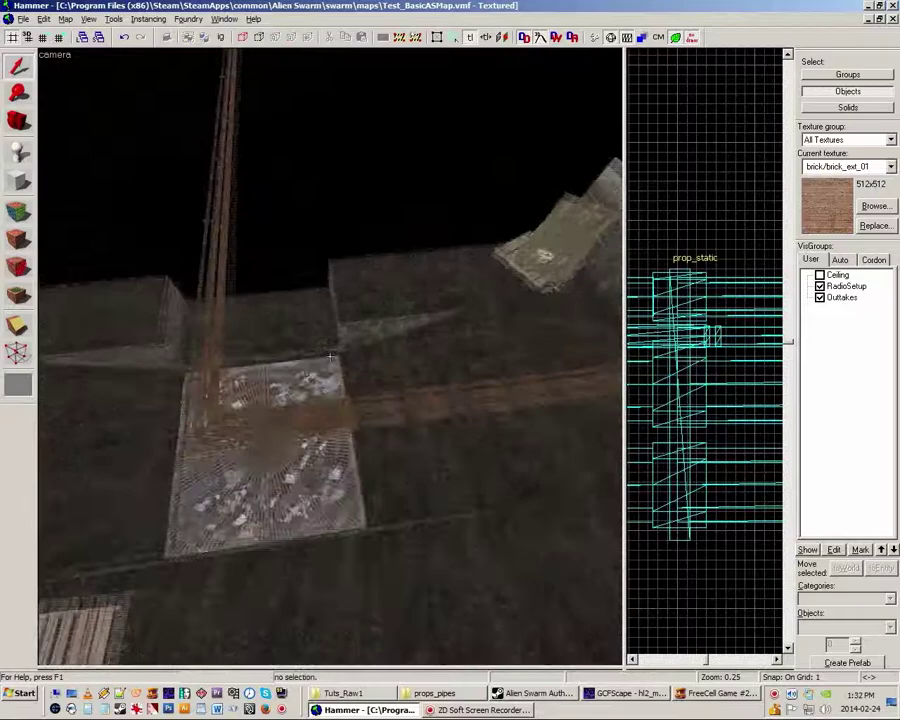
key(w)
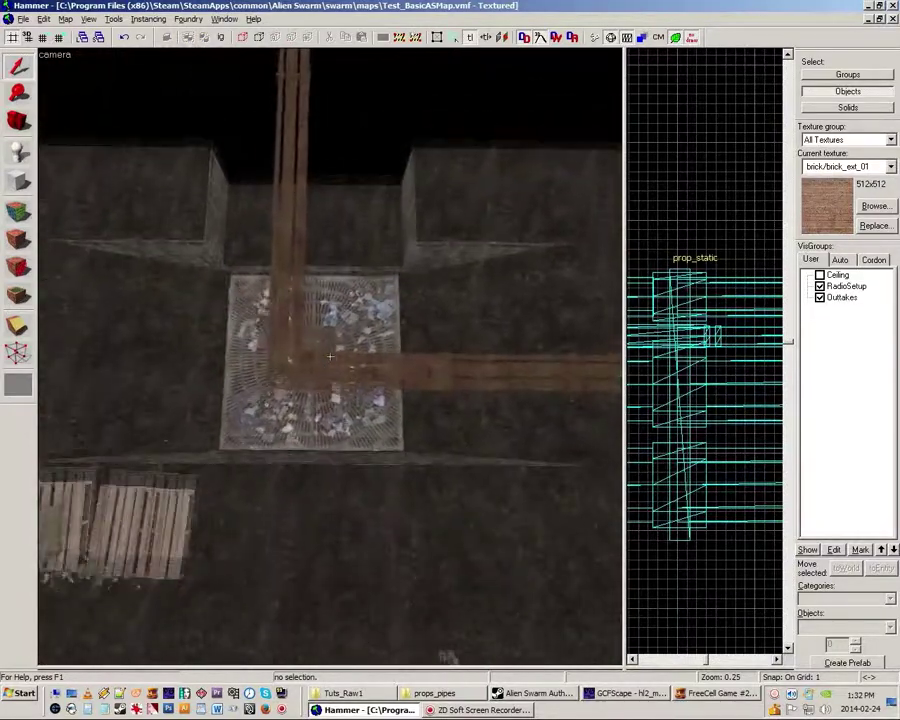
key(Up)
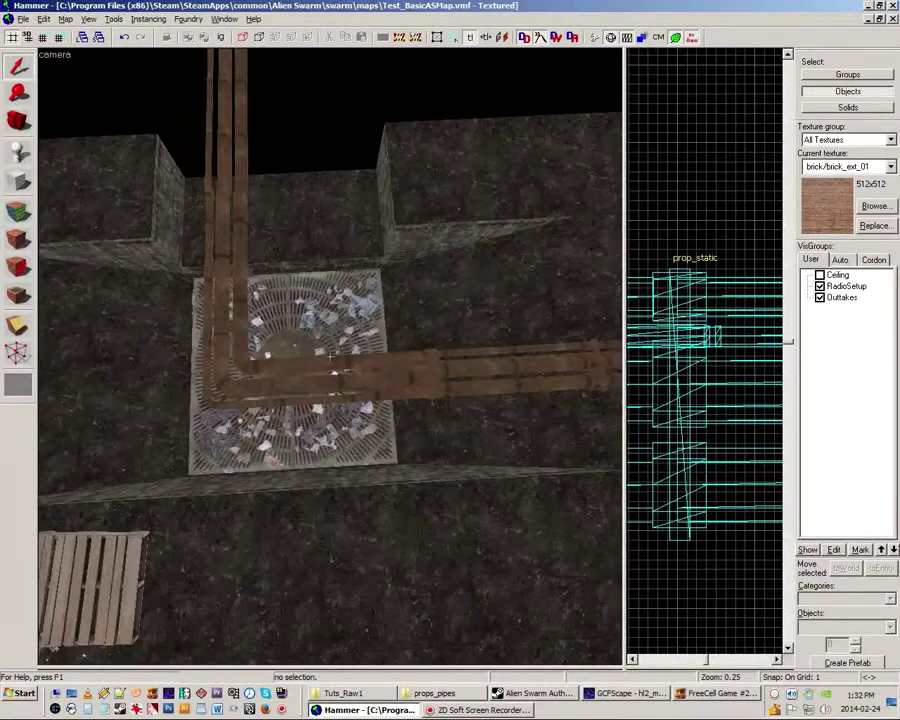
drag(329, 356, 198, 360)
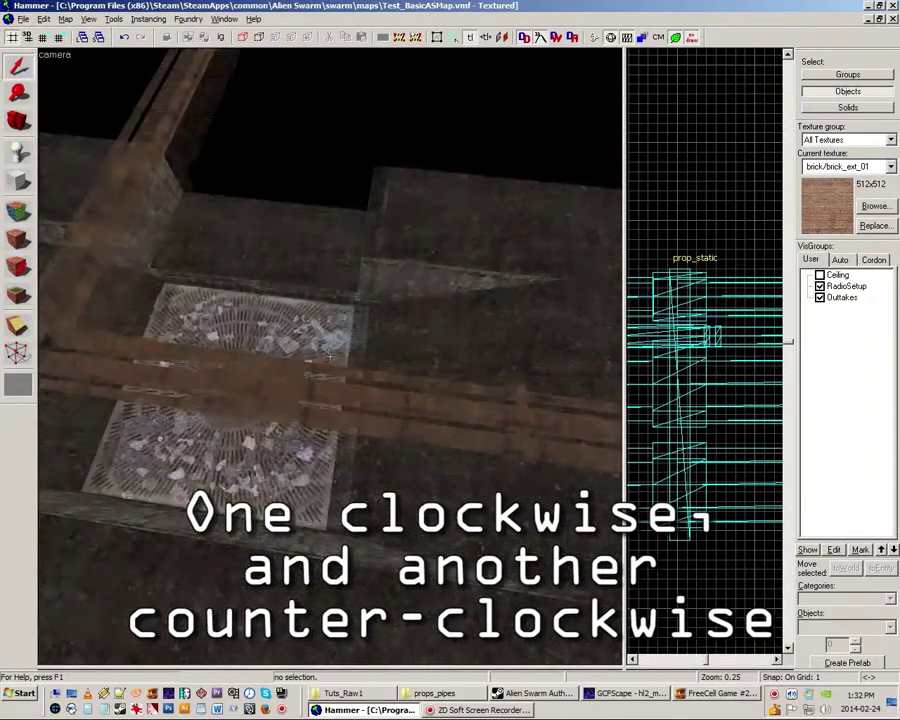
key(z)
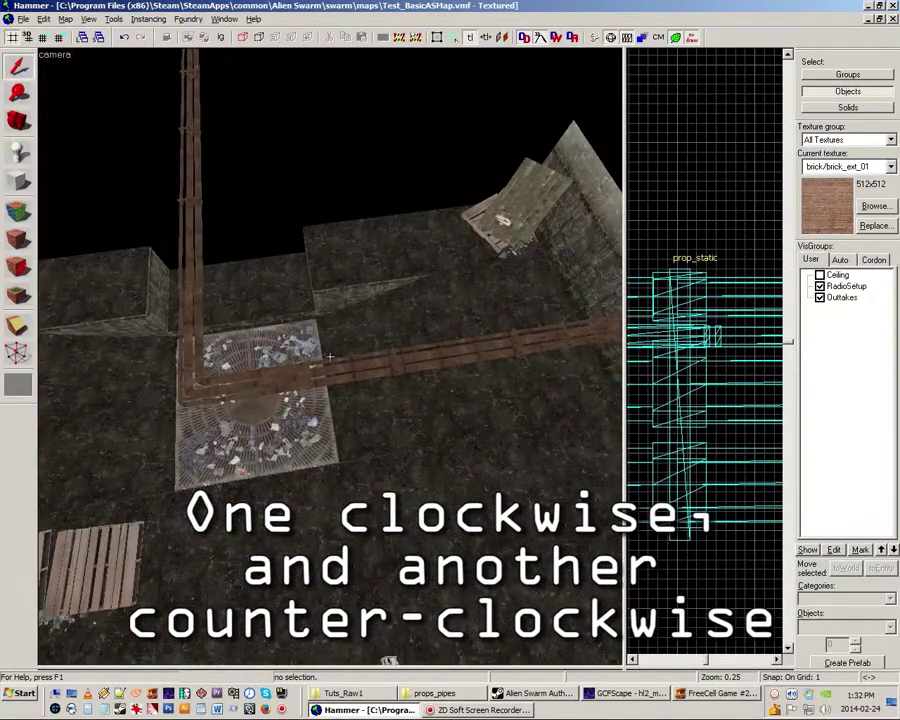
key(z)
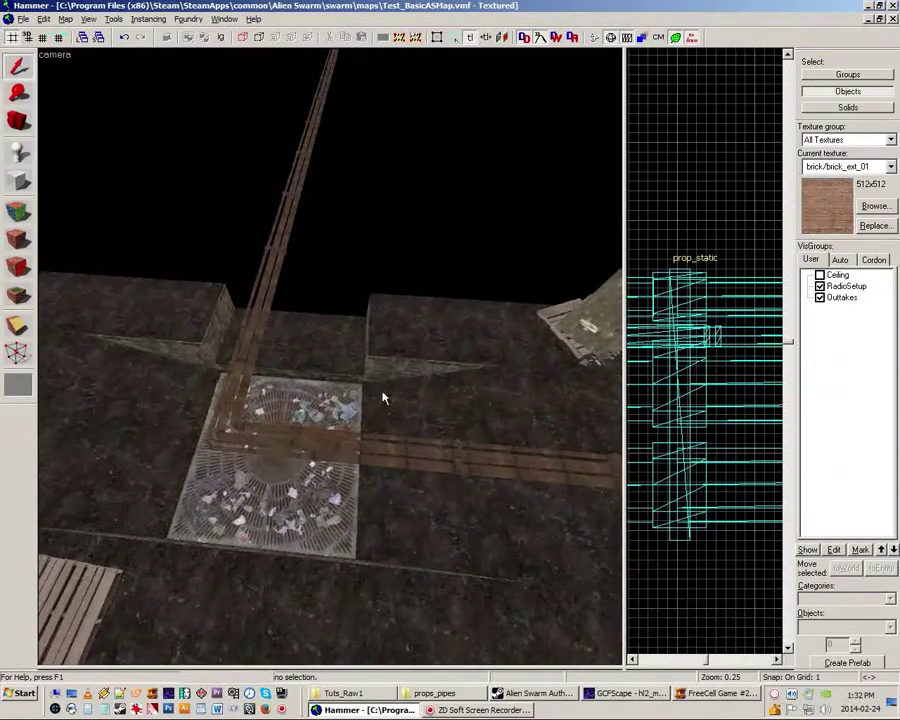
key(z)
key(z)
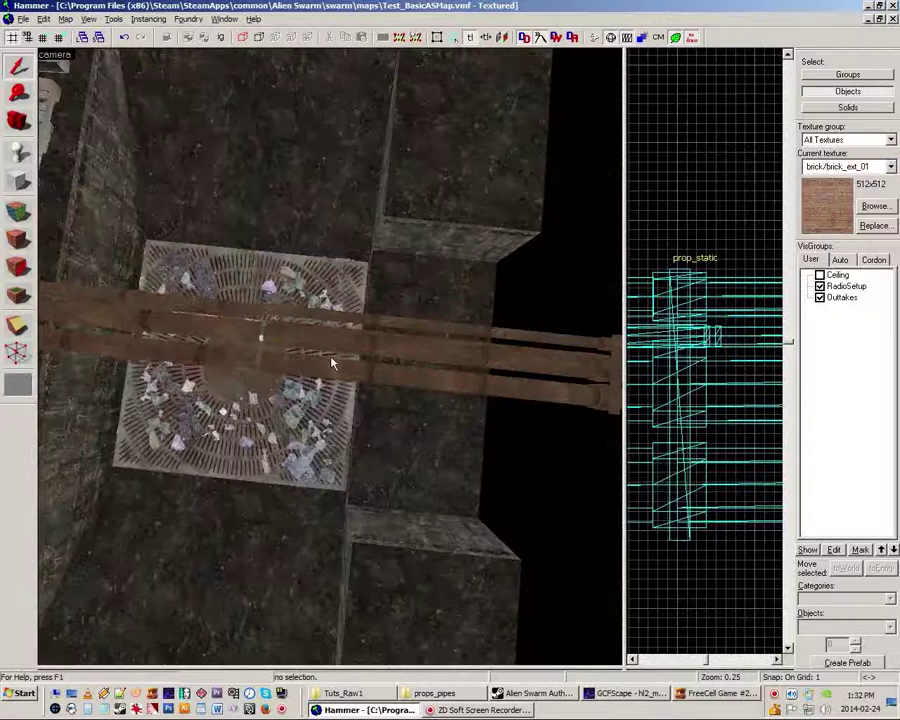
key(z)
click(340, 333)
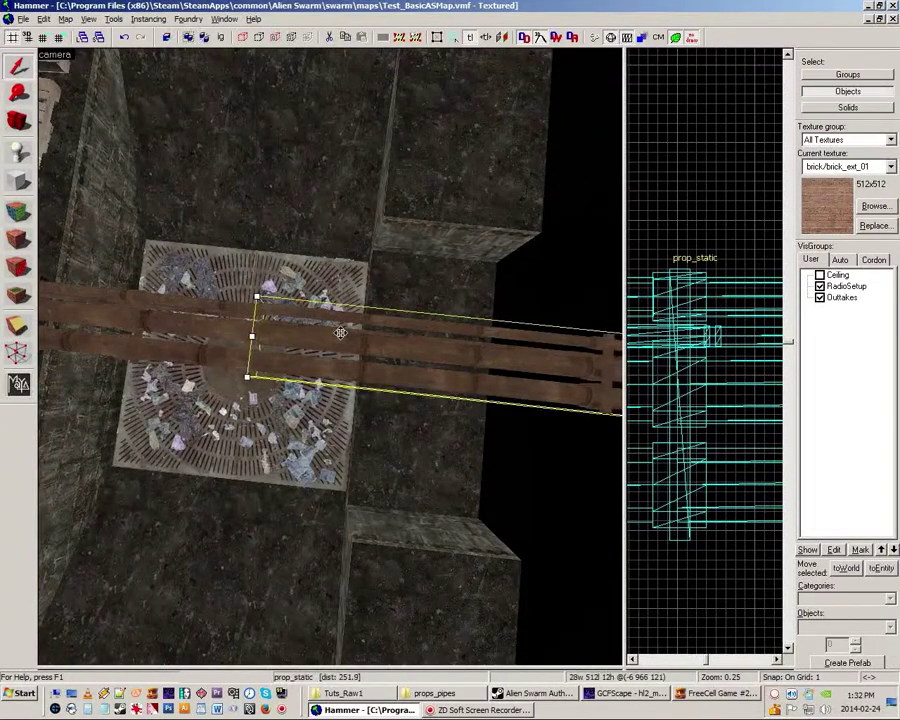
key(z)
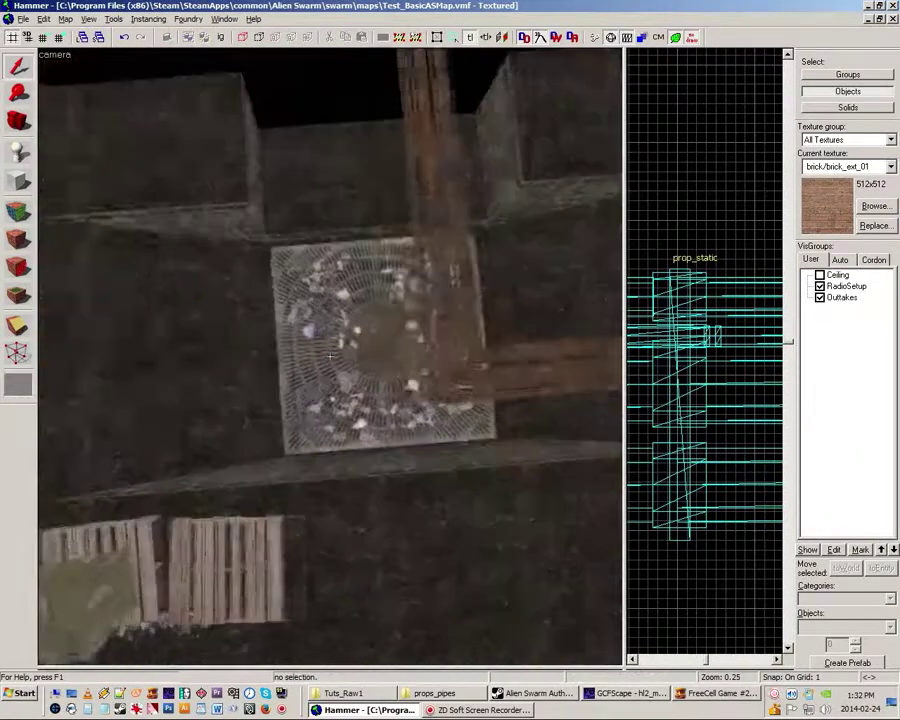
key(z)
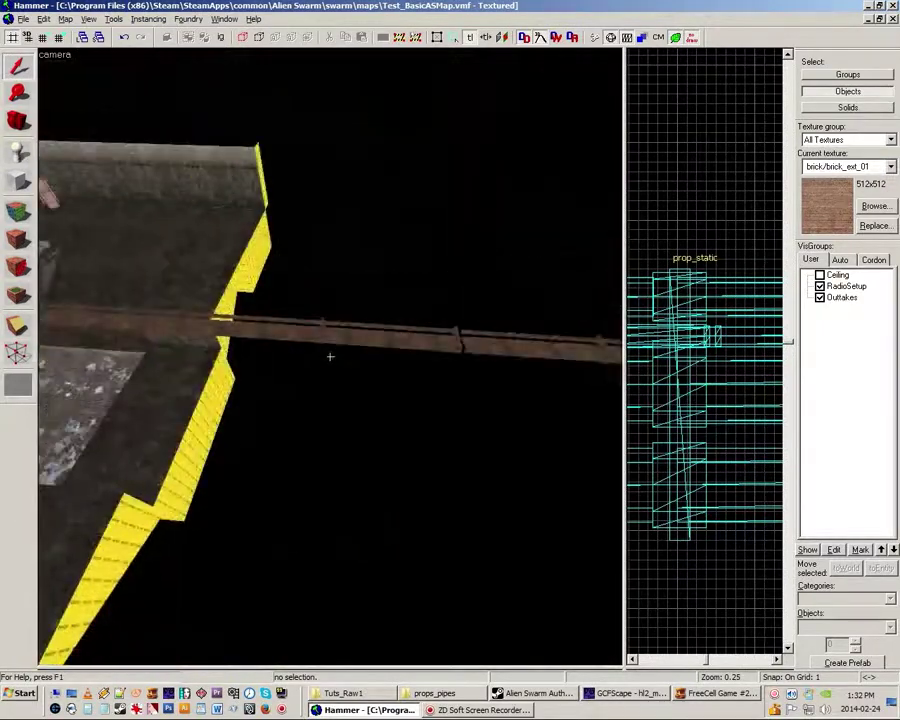
key(z)
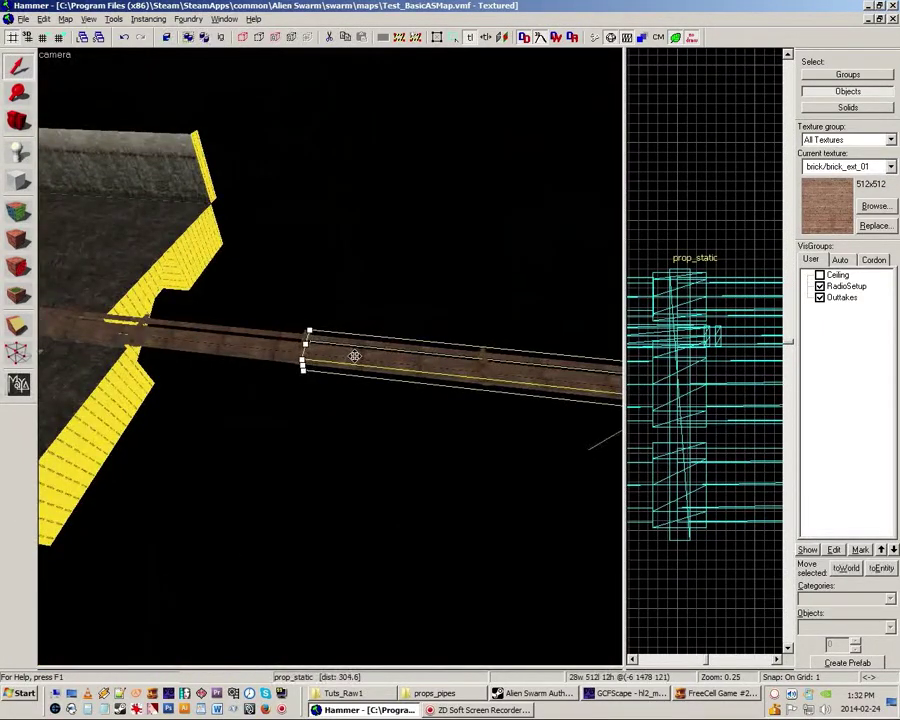
key(z)
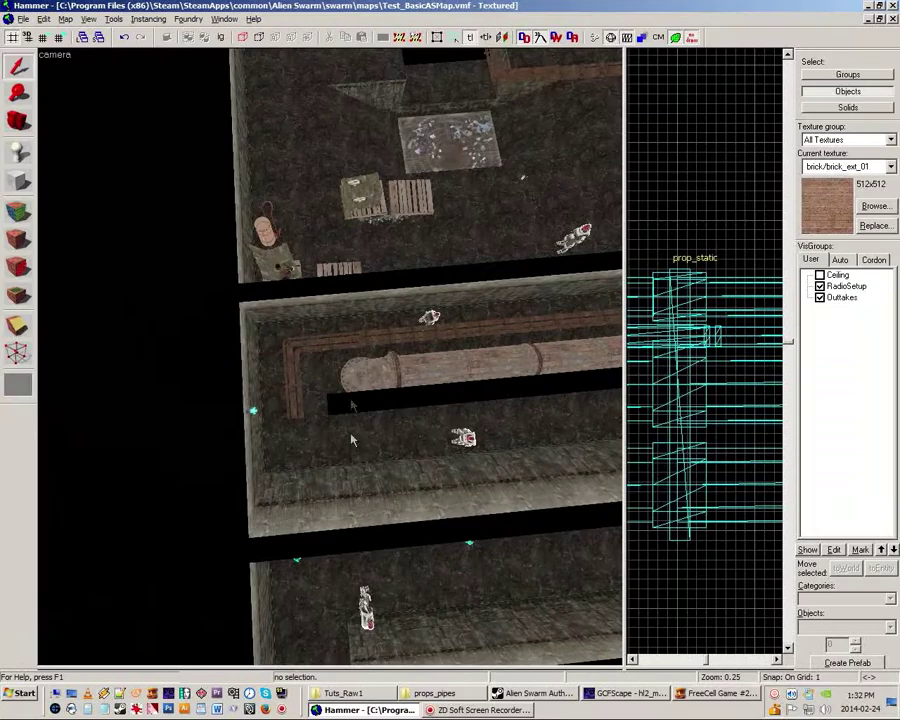
key(z)
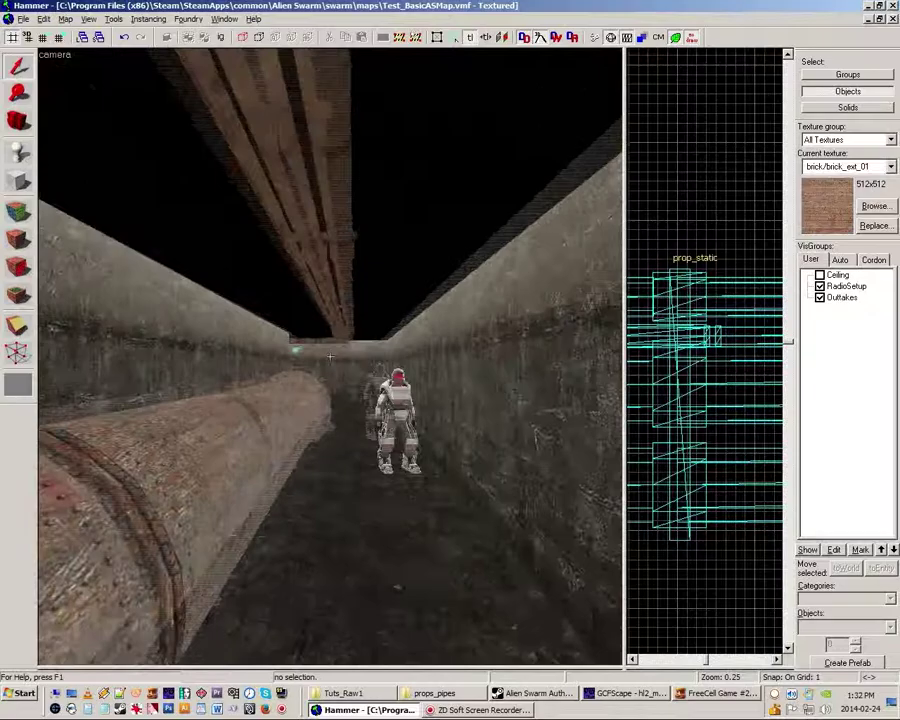
key(z)
key(z)
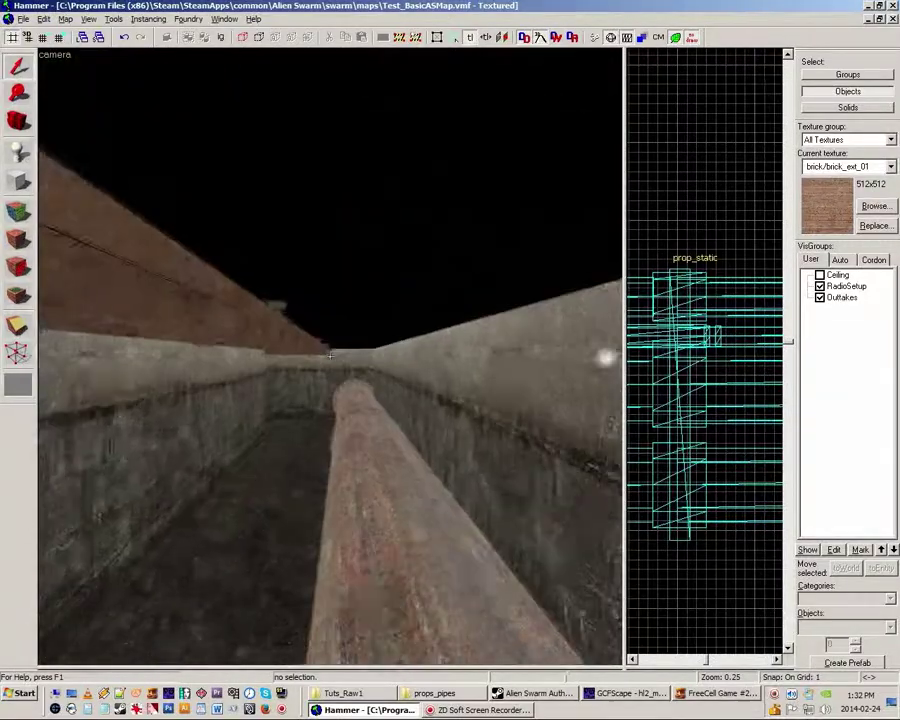
key(z)
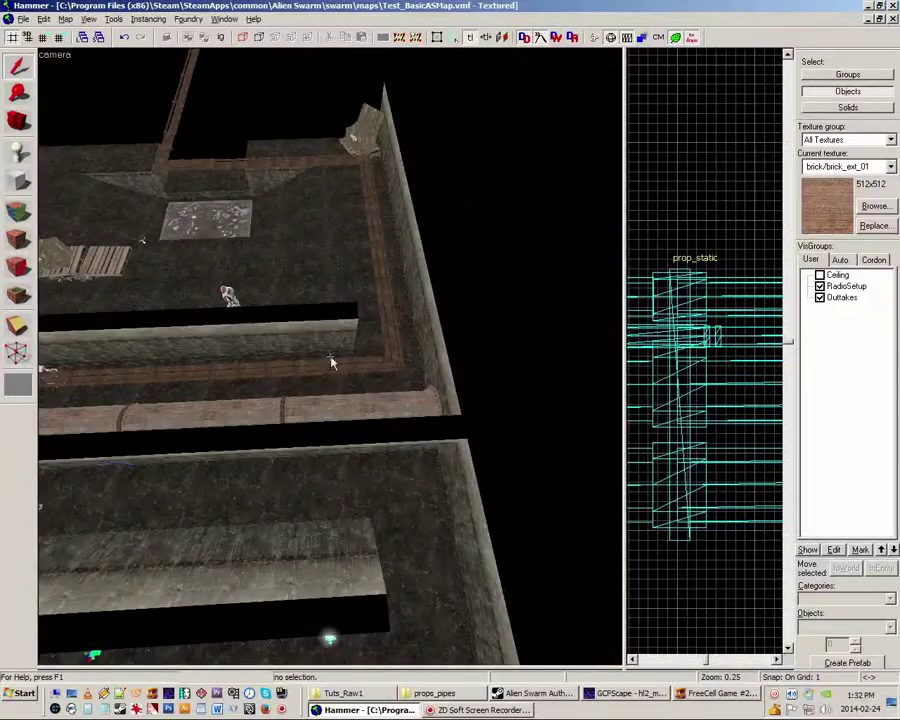
key(z)
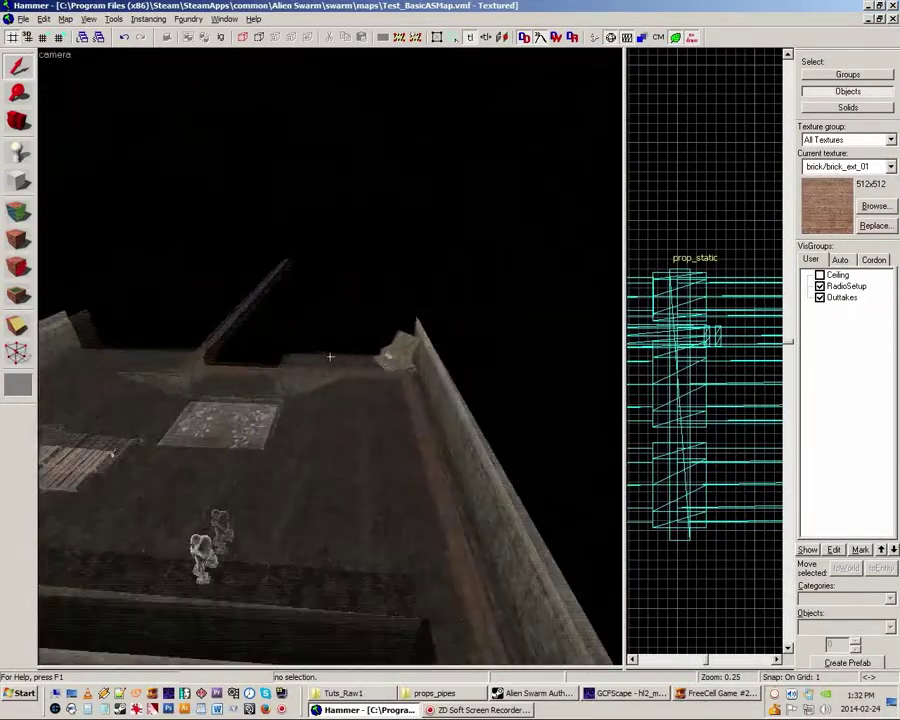
key(z)
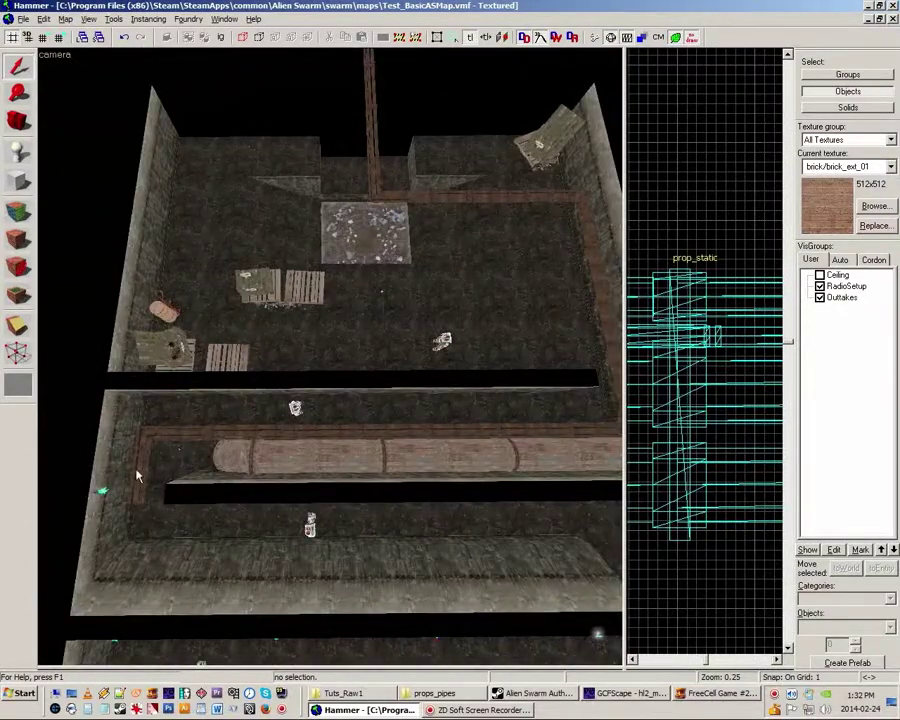
Multi-select the trench and ceiling pipe prop_statics and give them all an Alpha of 75.
click(156, 437)
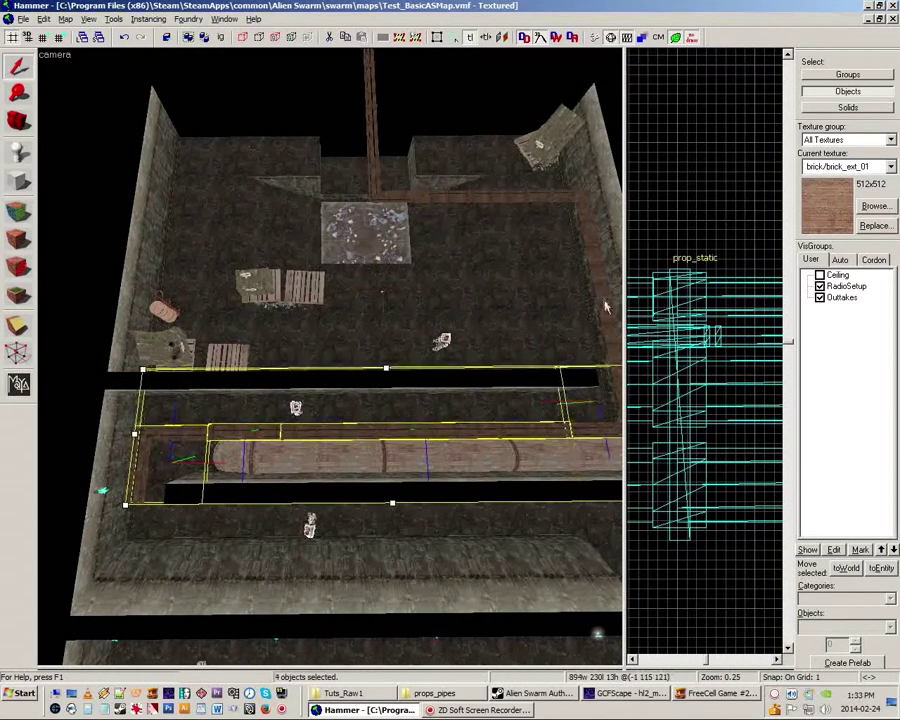
ctrl+click(583, 214)
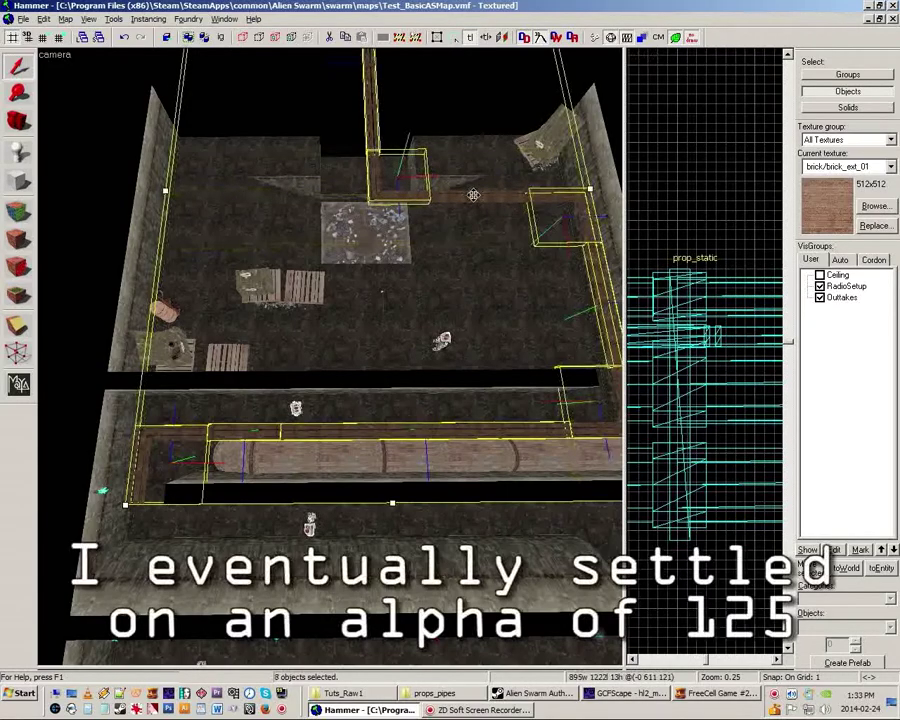
ctrl+click(452, 197)
key(z)
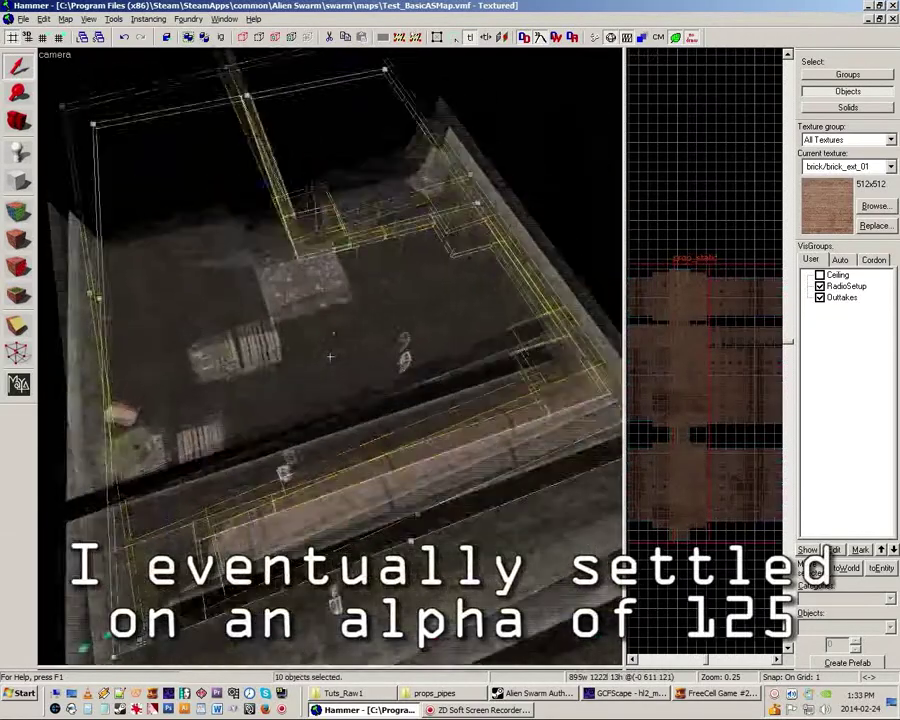
key(w)
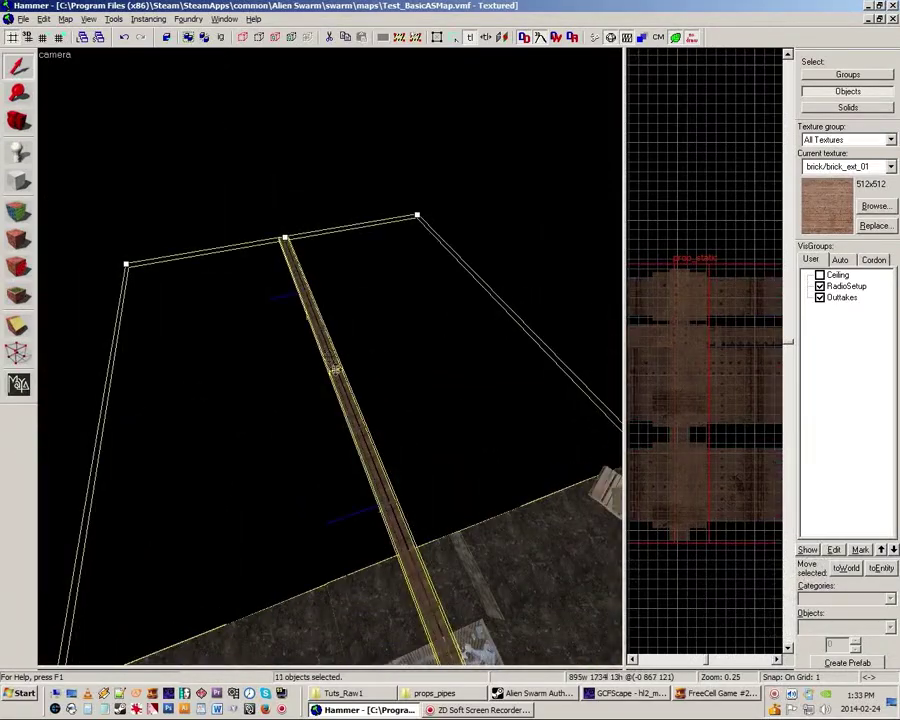
key(alt+Return)
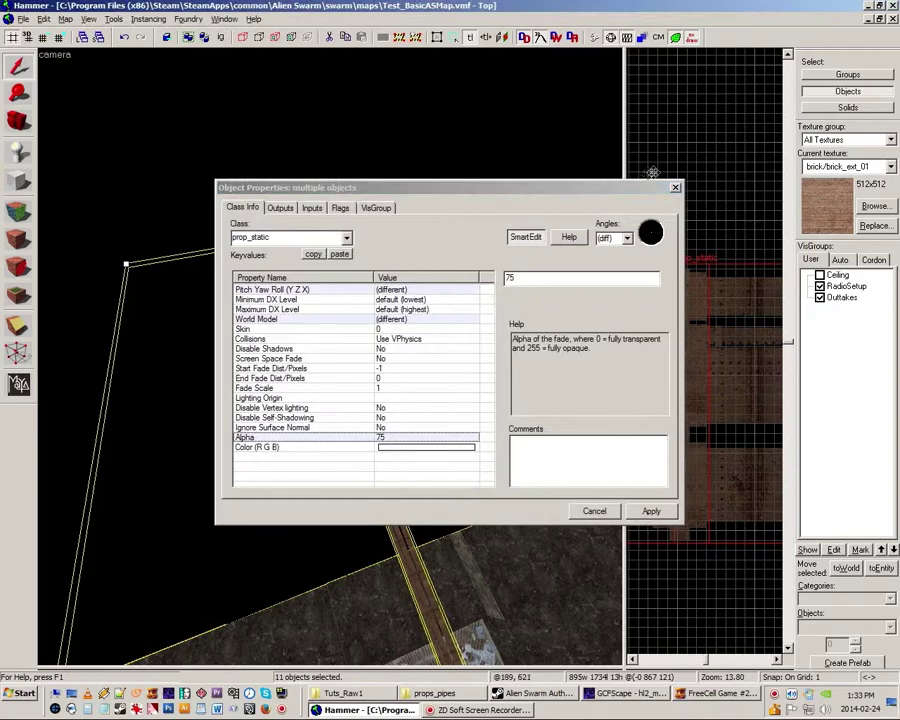
click(675, 189)
key(w)
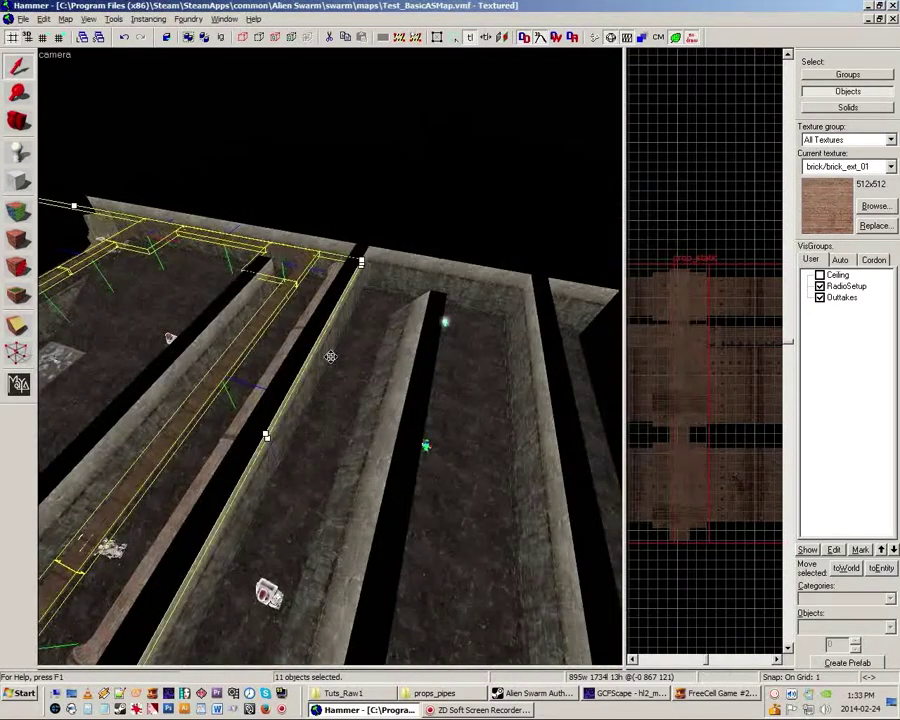
key(Escape)
key(w)
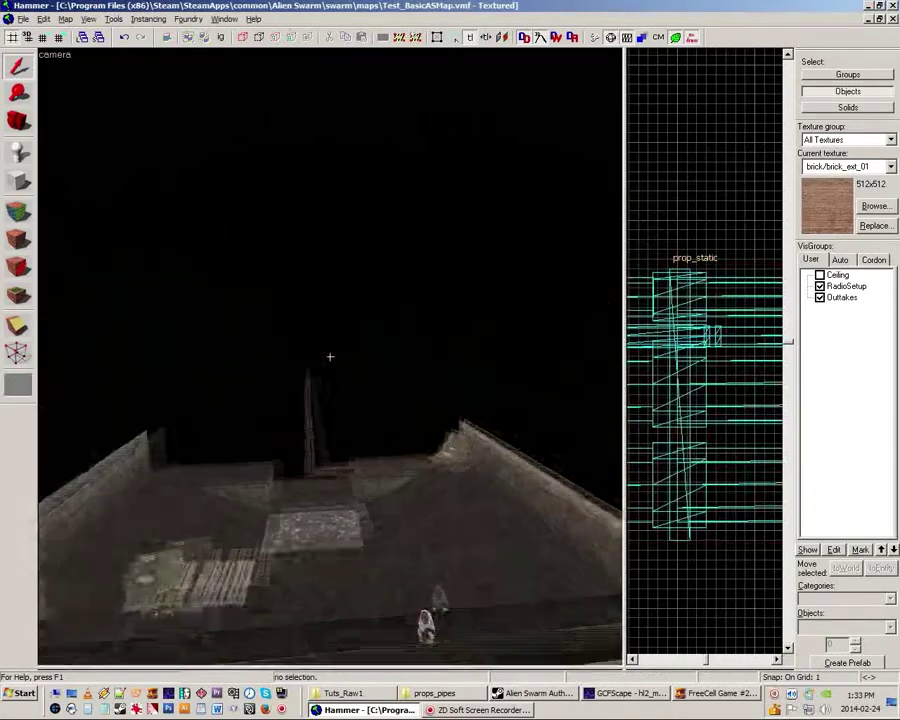
key(s)
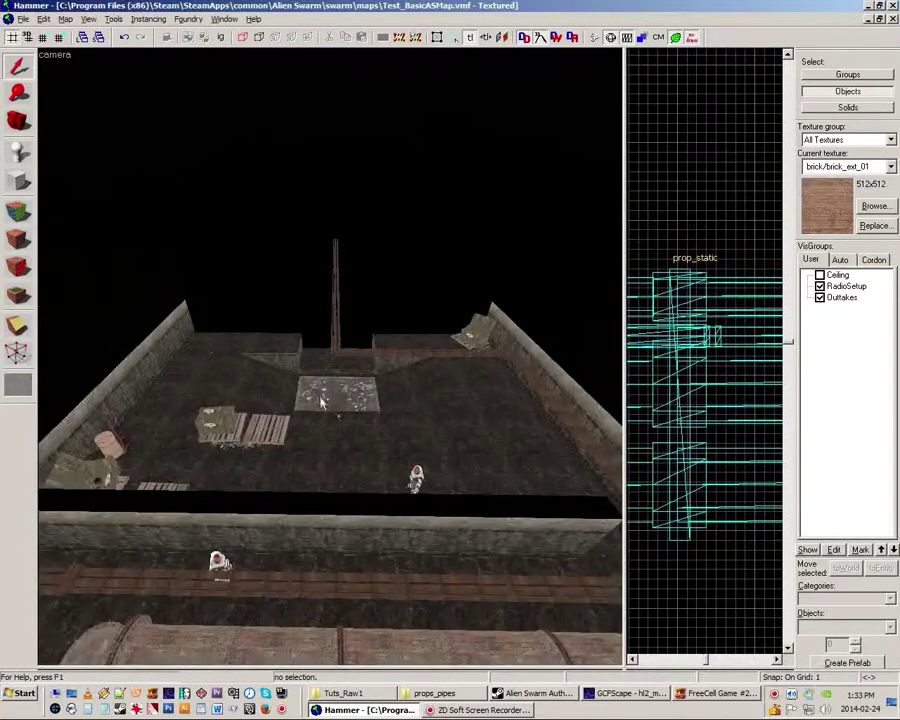
key(s)
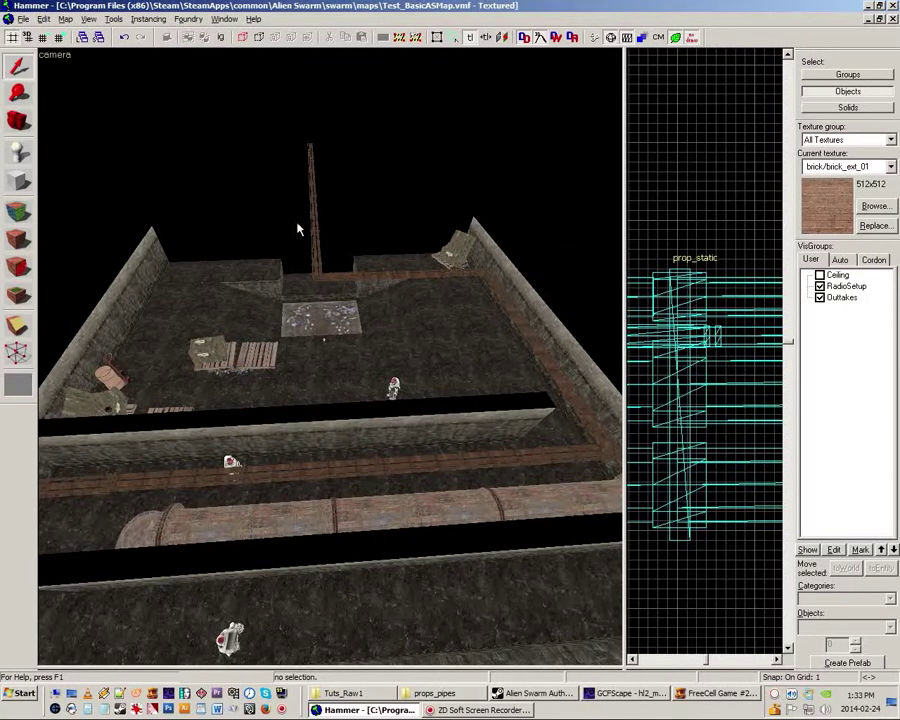
key(w)
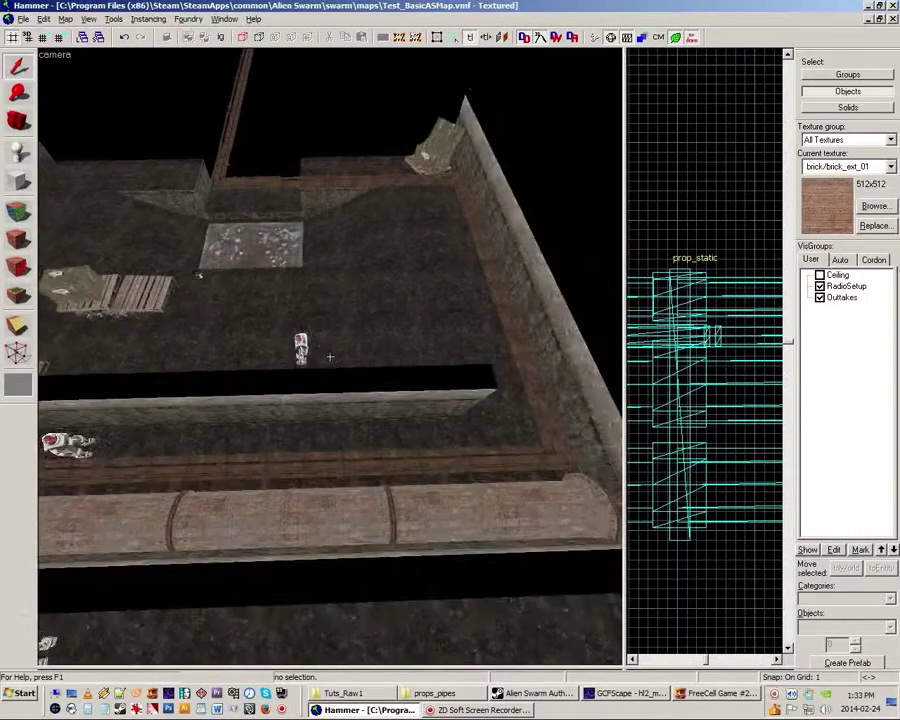
key(s)
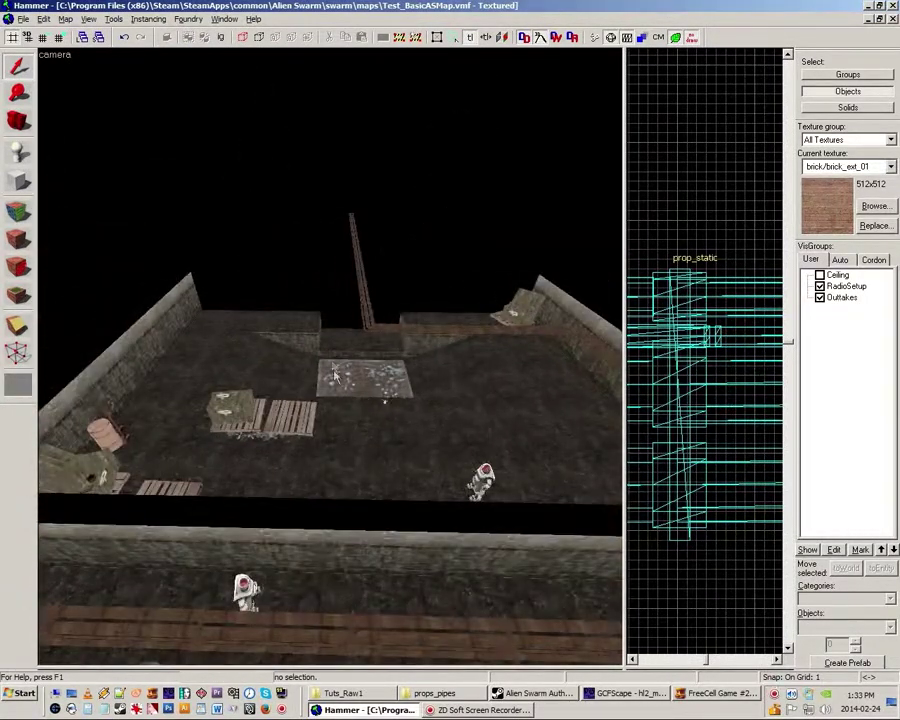